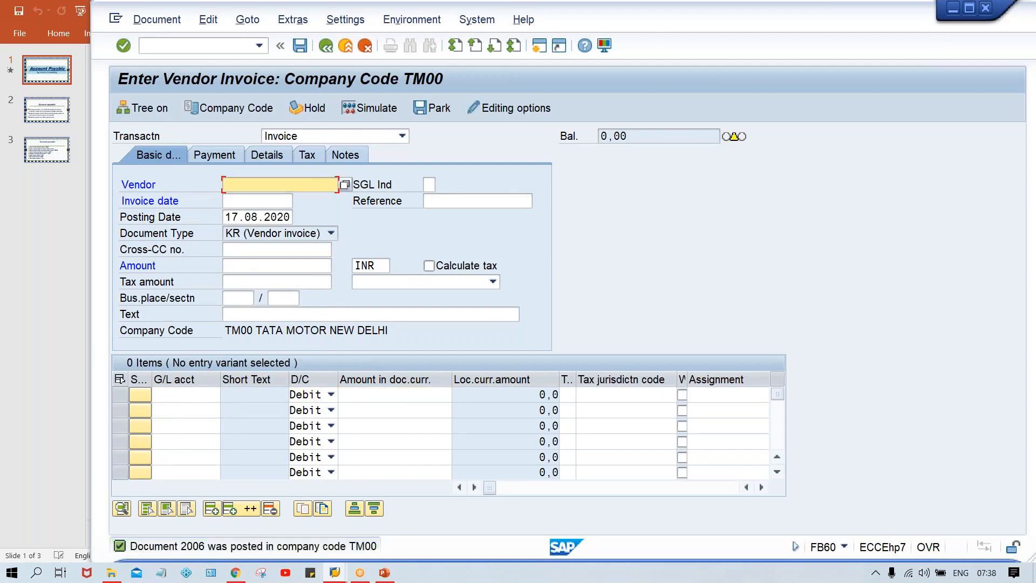
text(2006)
key(BackSpace)
key(BackSpace)
key(BackSpace)
key(BackSpace)
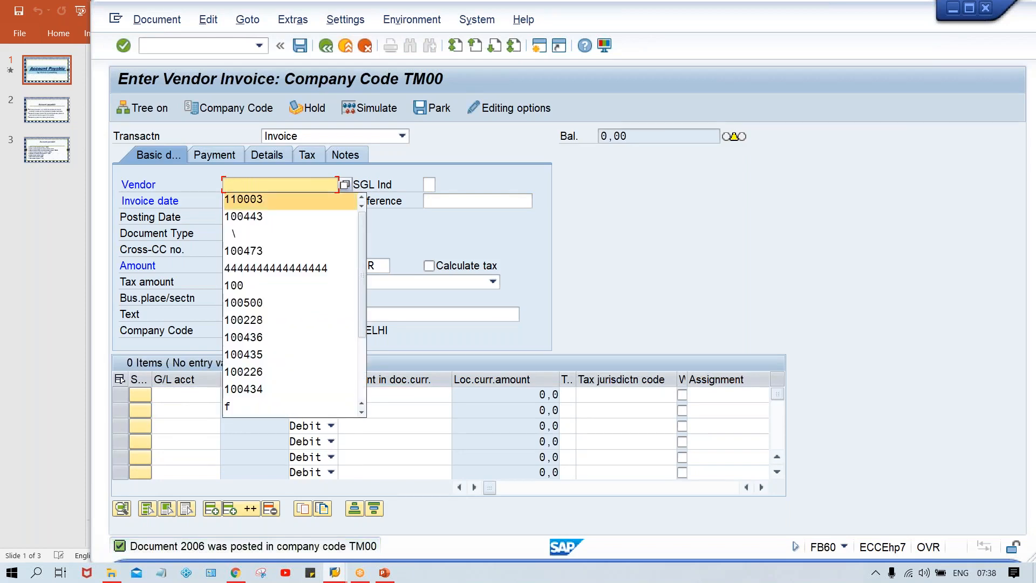
Fill in the invoice header with the most recently used vendor's number, invoice date 17.08.2020 and amount 2000
key(Down)
key(Return)
key(Tab)
key(Down)
key(Return)
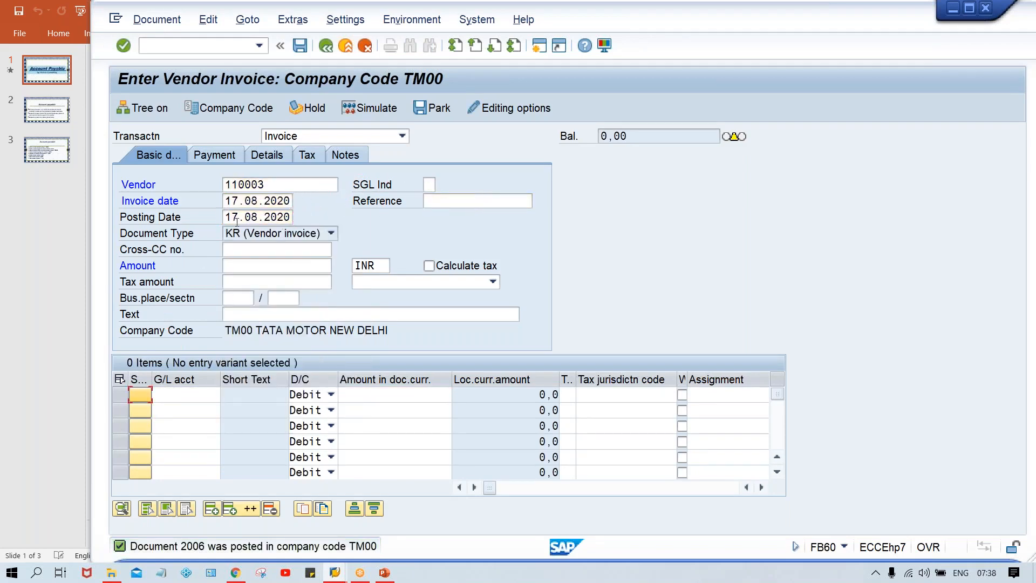
click(245, 268)
text(2000)
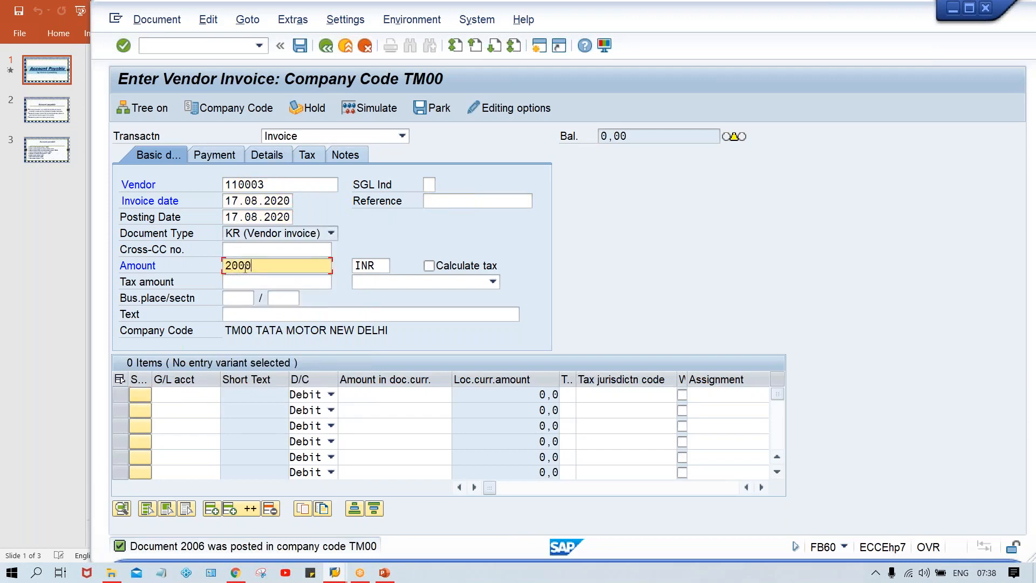
Add a debit line for G/L account 4000 with amount 2000 and post the vendor invoice
key(Tab)
text(4)
key(Down)
key(Return)
key(Tab)
key(Tab)
text(2000)
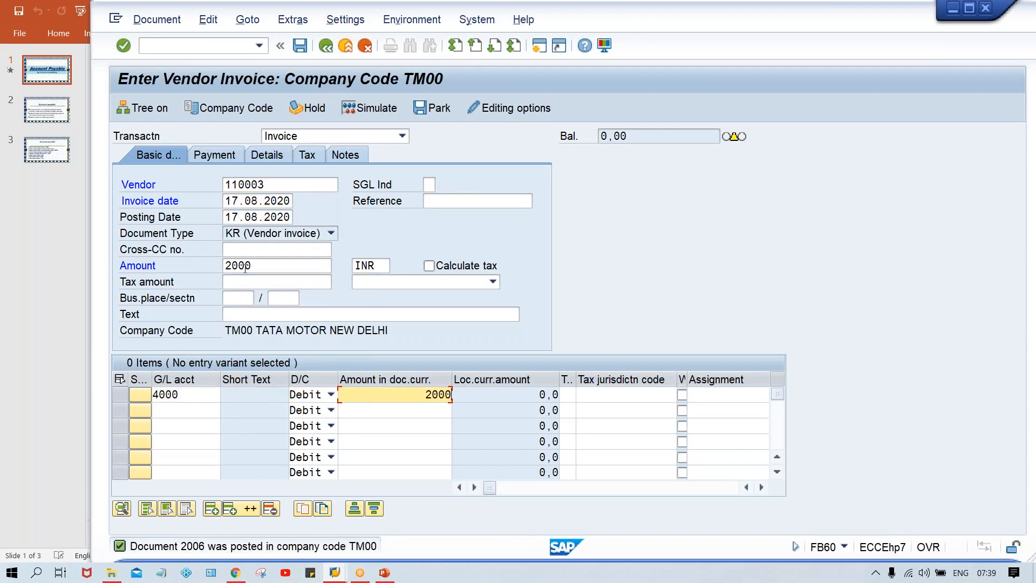
key(Return)
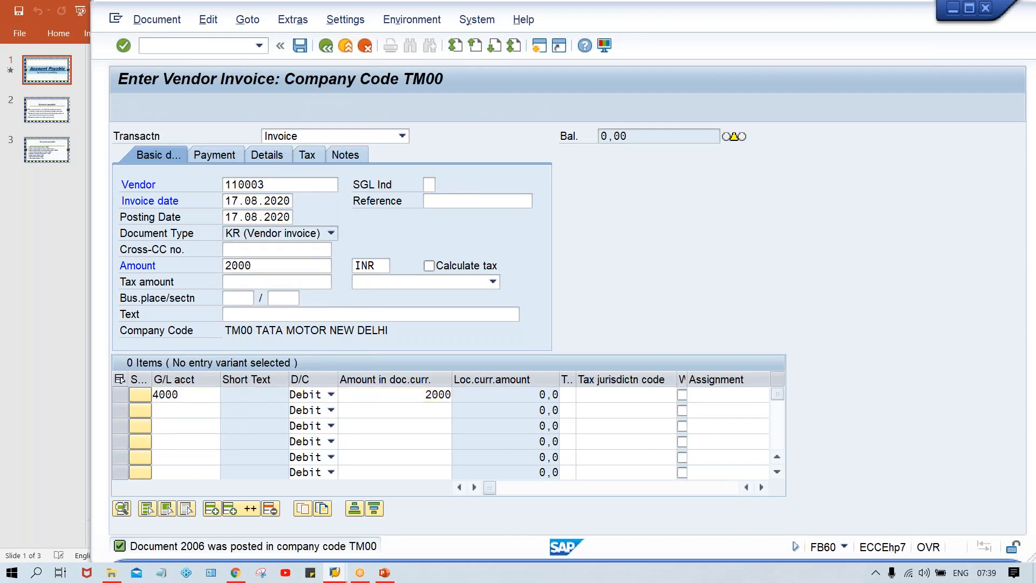
Fill in a second invoice header for the same vendor with invoice date 17.08.2020 and amount 2500
key(space)
key(Down)
key(Return)
key(Tab)
key(Tab)
key(space)
key(Down)
key(Return)
key(Tab)
key(Tab)
key(Tab)
key(Tab)
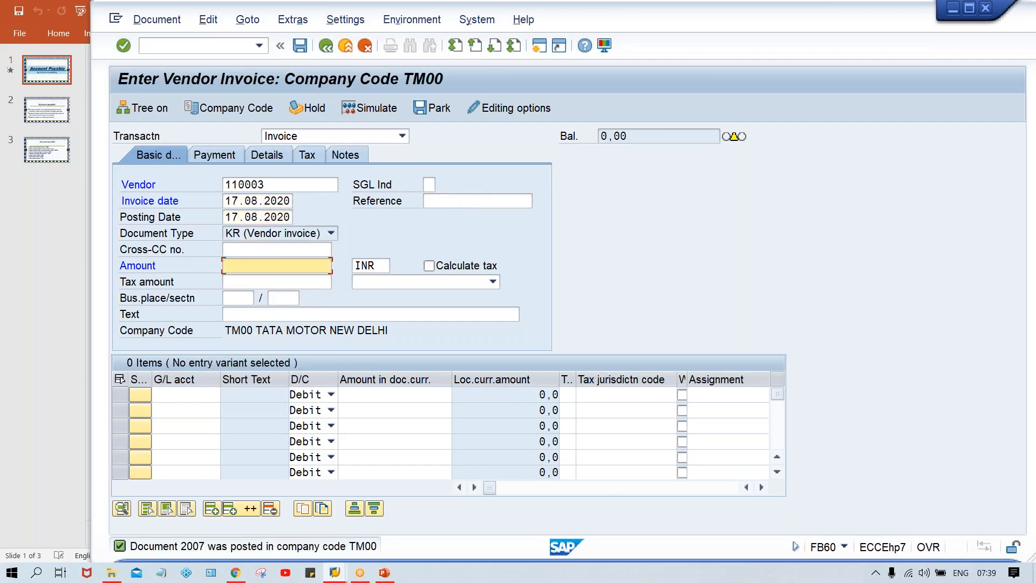
text(2500)
key(Return)
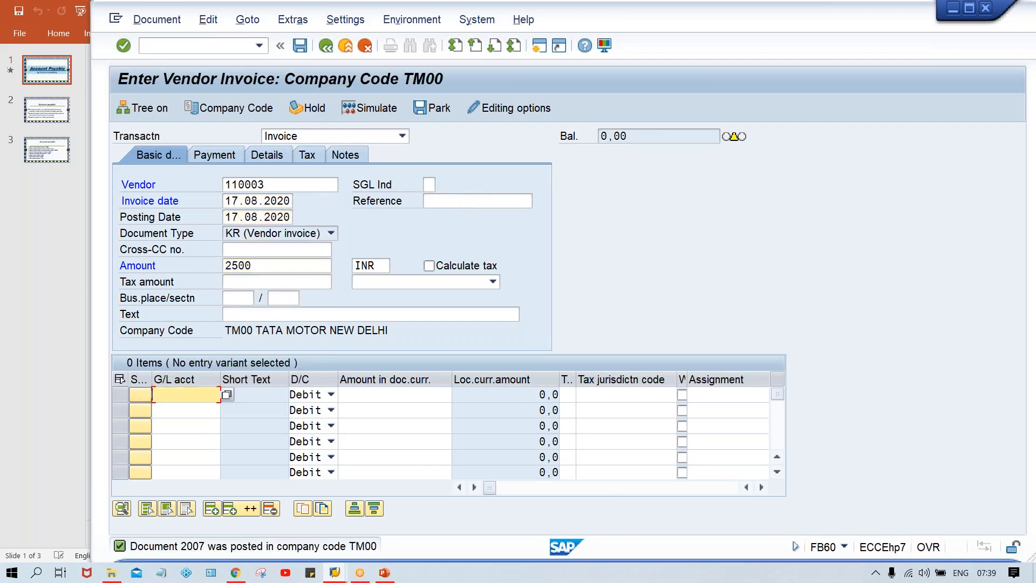
Add a debit line for G/L account 4000 with amount 2500 and post the second invoice
text(4)
key(Down)
key(Return)
key(Tab)
key(Tab)
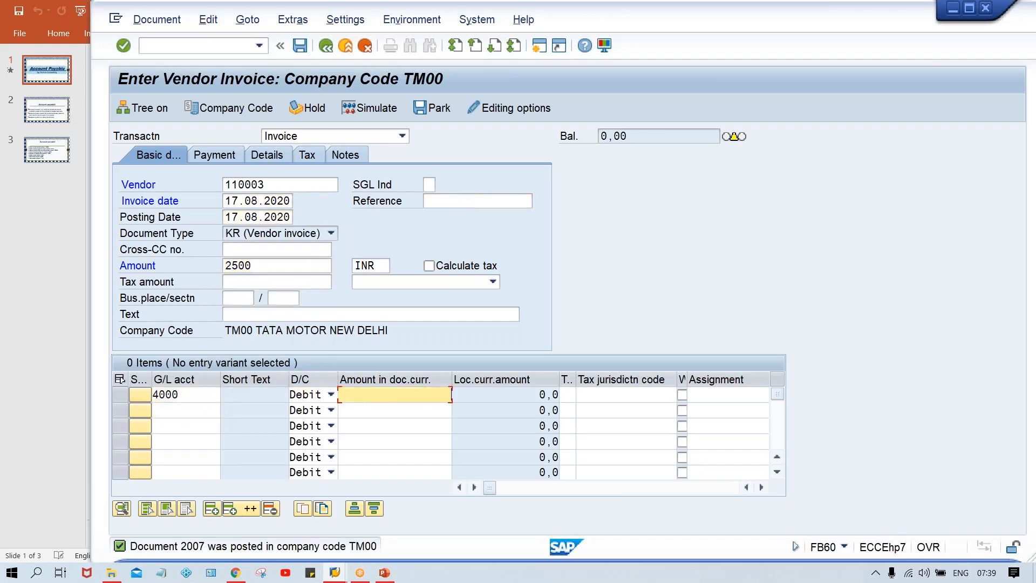
text(2500)
key(Return)
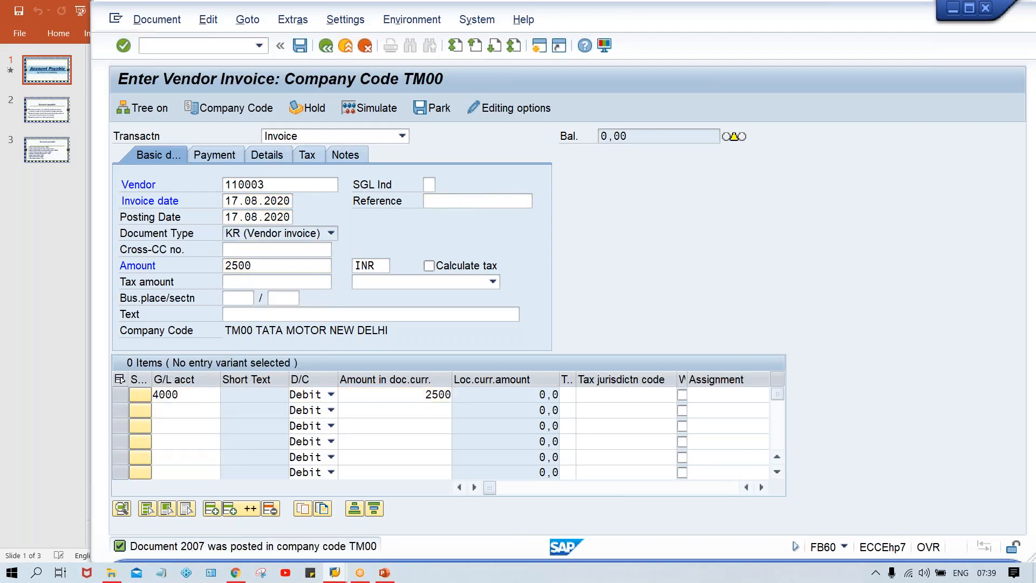
Fill in a third invoice header for the same vendor with invoice date 17.08.2020 and amount 3000
key(Tab)
key(shift+Tab)
key(Down)
key(Return)
key(Down)
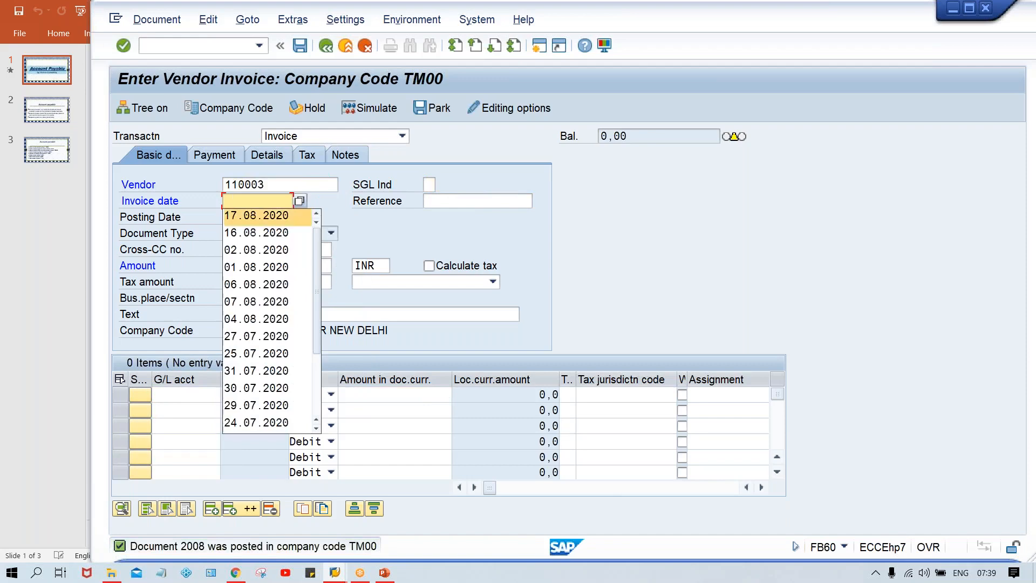
key(Return)
key(Tab)
key(Tab)
key(Tab)
key(Tab)
text(3000)
key(ctrl+Tab)
key(Tab)
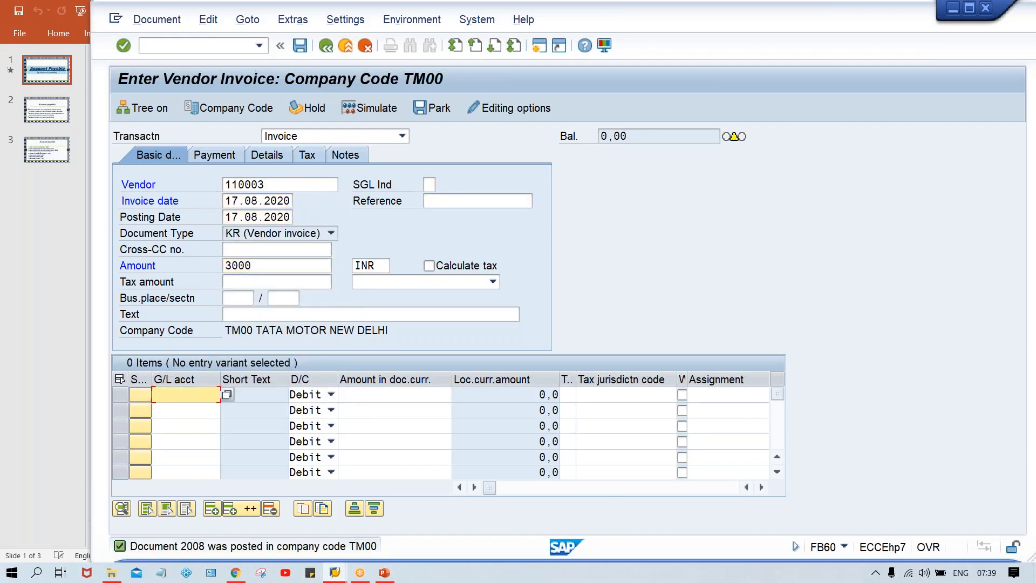
Add a debit line for G/L account 4000 with amount 3000 and post the third invoice
text(4)
key(Down)
key(Return)
key(Tab)
key(Tab)
text(3000)
key(ctrl+s)
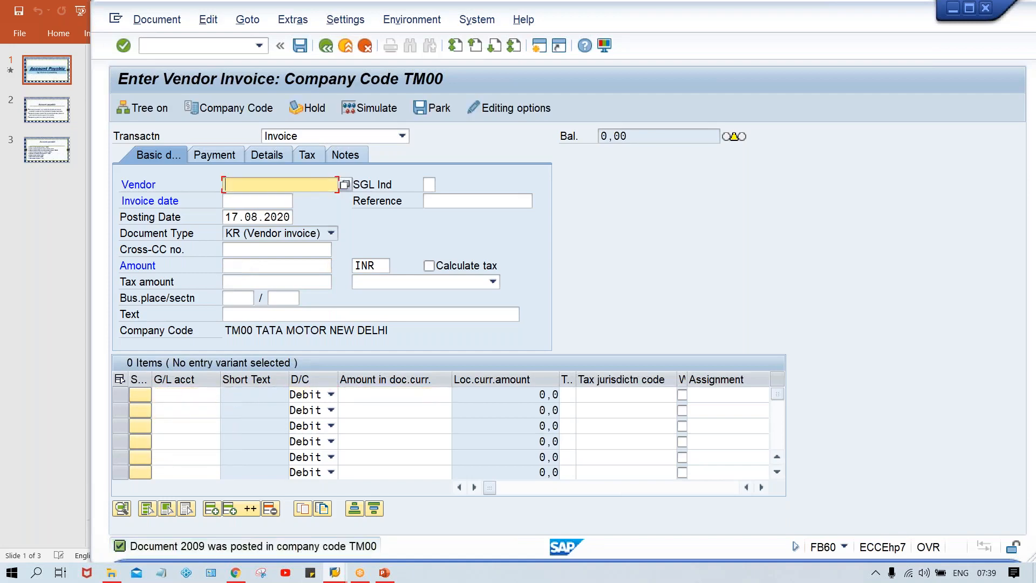
Switch to transaction FB65 for entering vendor credit memos
click(202, 47)
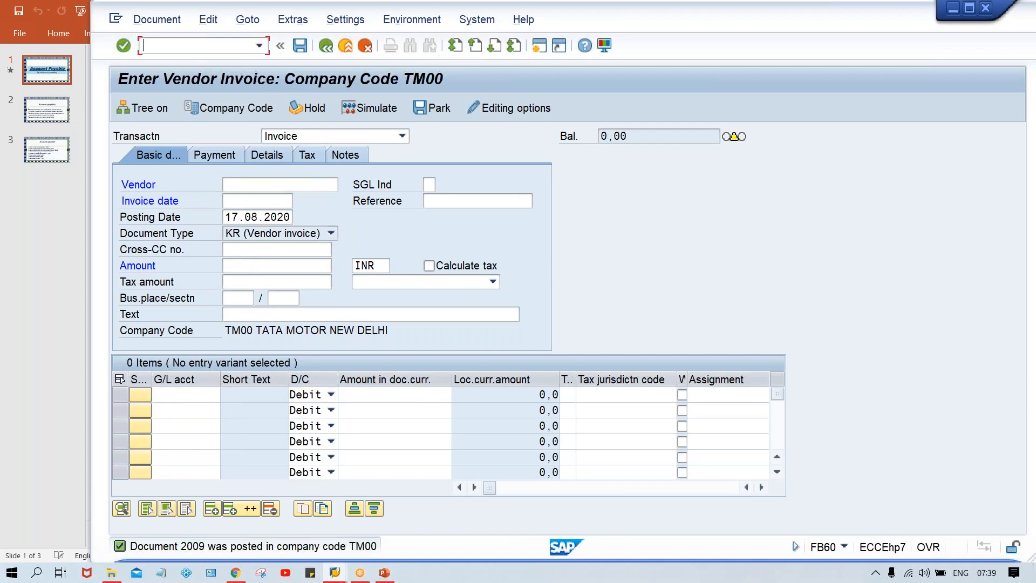
text(/NFB65)
key(Return)
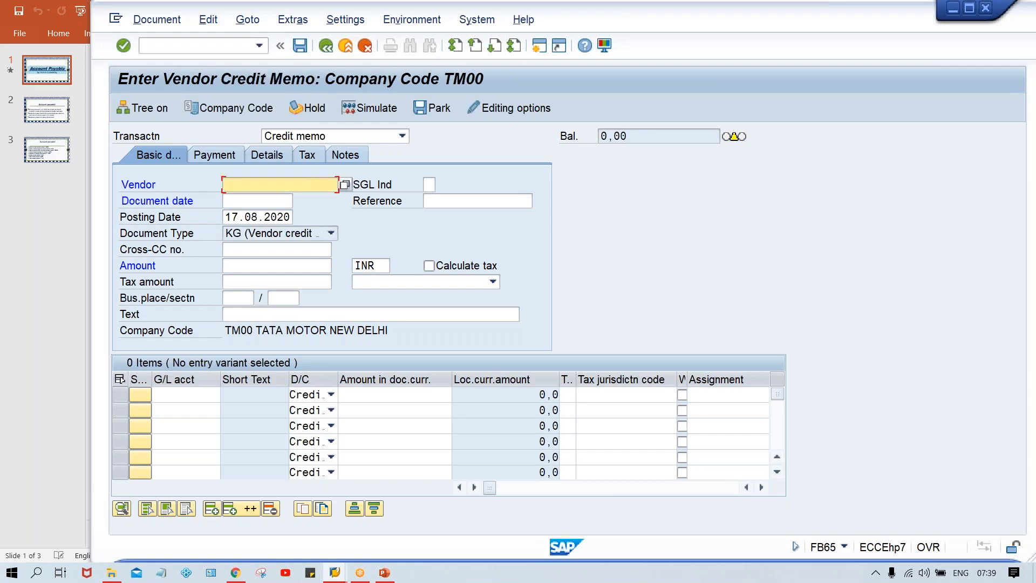
Fill in the credit memo header with the same vendor, document date 17.08.2020 and amount 1200
key(space)
key(Down)
key(Return)
key(Tab)
key(Tab)
key(space)
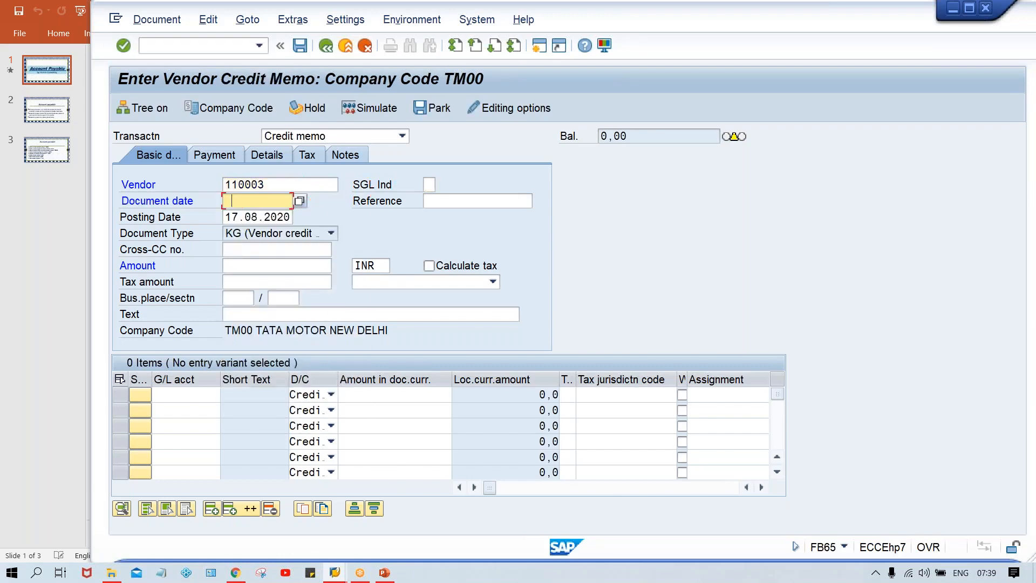
key(Down)
key(Return)
key(Tab)
key(Tab)
key(Tab)
key(Tab)
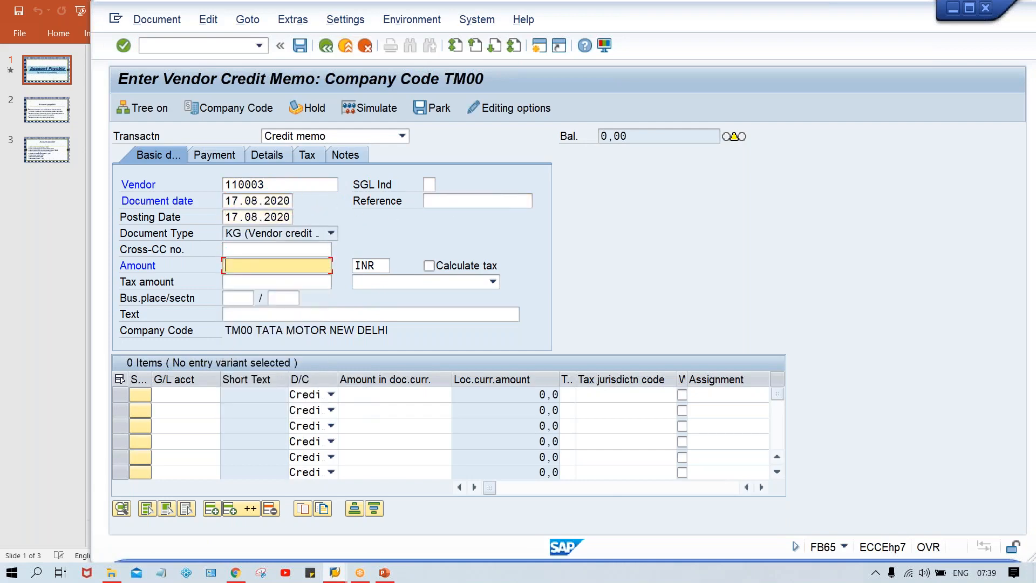
text(1)
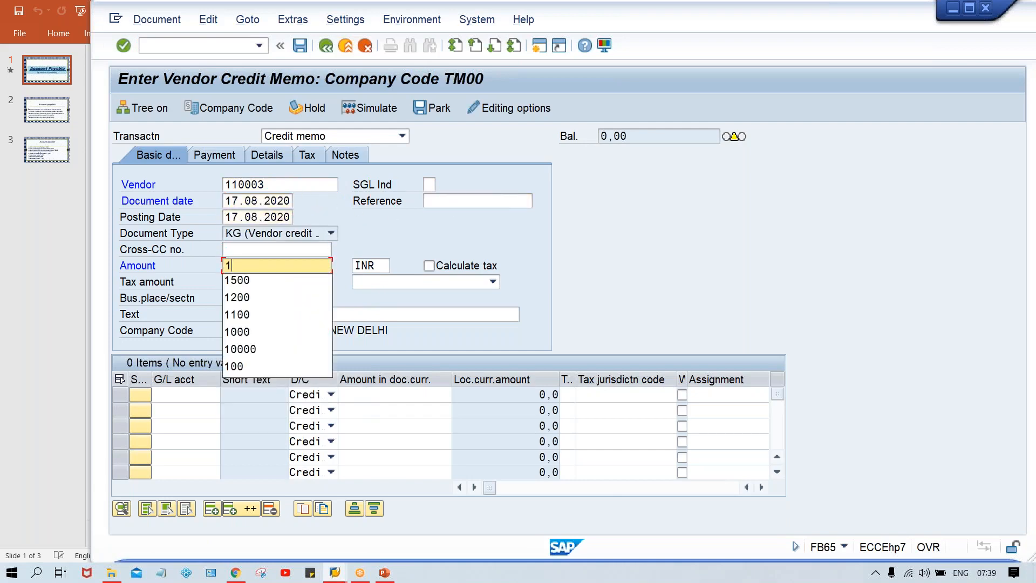
text(200)
key(ctrl+Tab)
key(Tab)
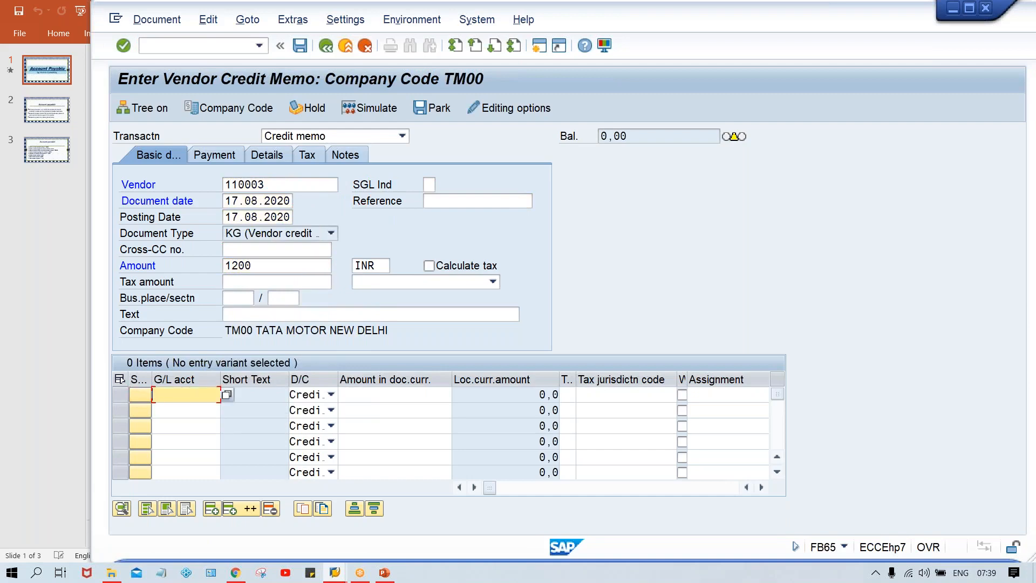
Add a credit line for G/L account 4000 with amount 1200 and post the credit memo
text(4)
key(Down)
key(Return)
click(291, 315)
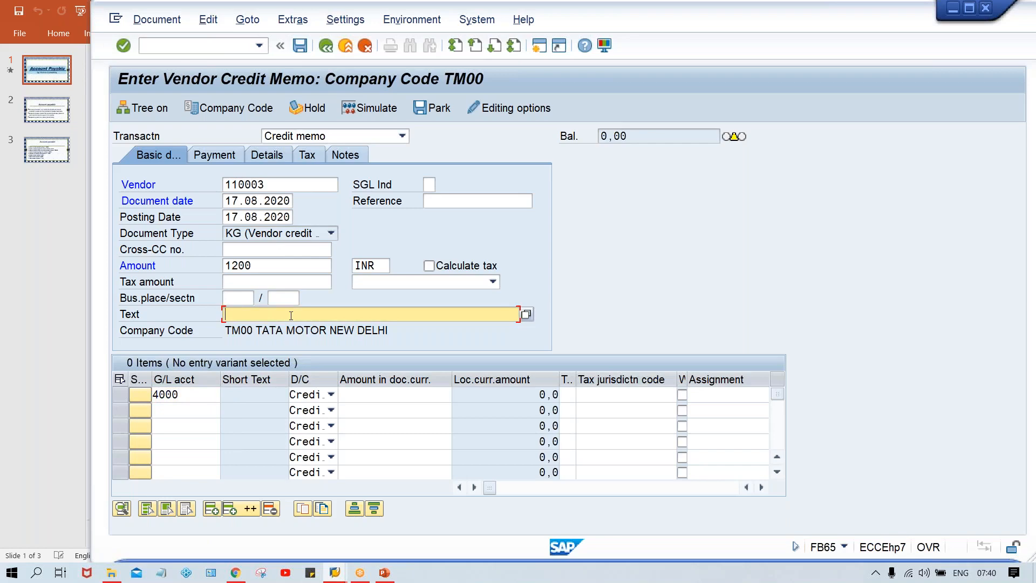
click(389, 393)
text(1200)
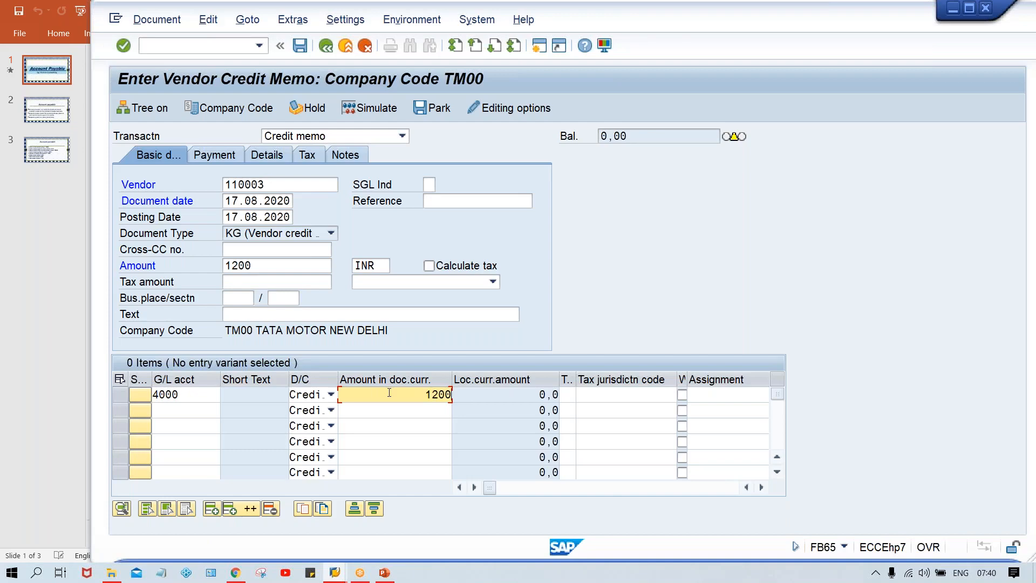
click(411, 311)
key(ctrl+s)
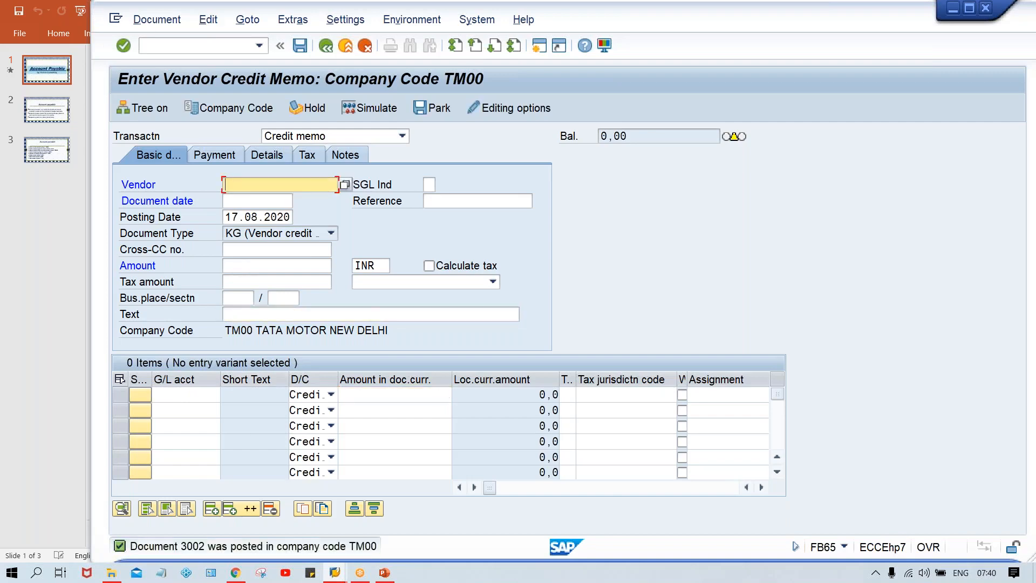
Fill in a second credit memo header for the same vendor with document date 17.08.2020 and amount 500
key(Down)
key(Return)
key(Tab)
key(Tab)
key(Down)
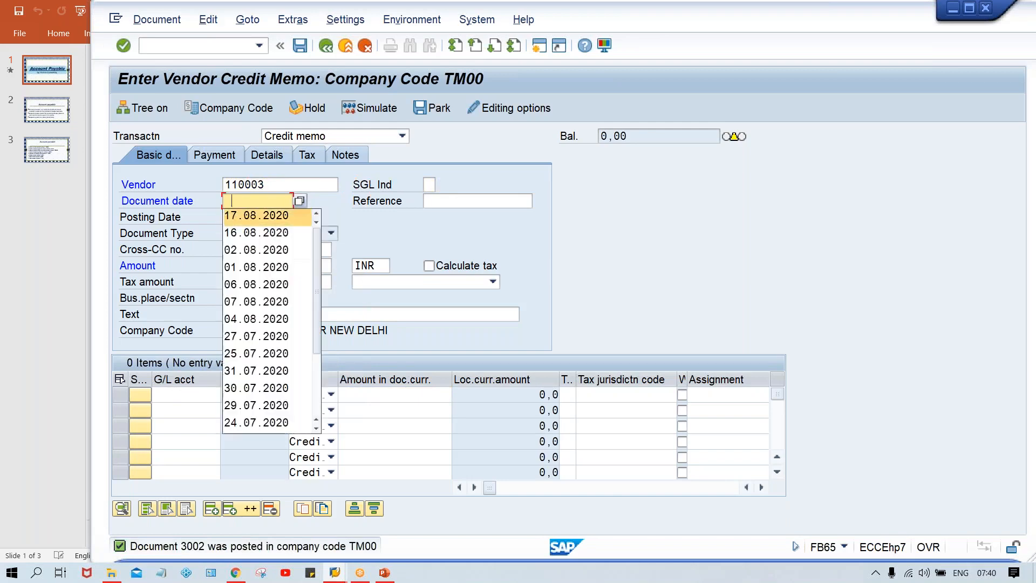
key(Return)
key(Tab)
key(Tab)
key(Tab)
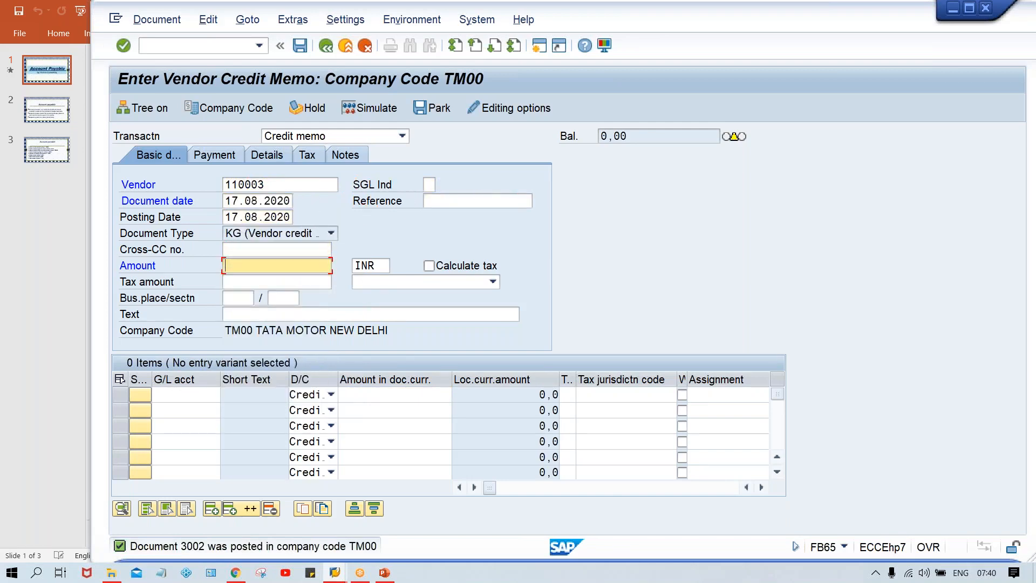
text(500)
key(Return)
key(Return)
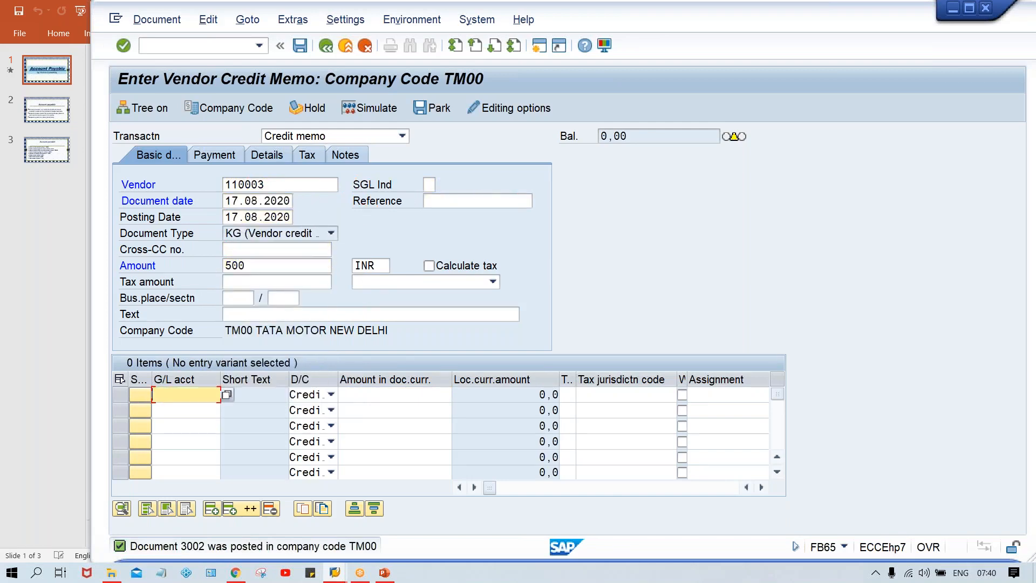
Add a credit line for G/L account 4000 with amount 500 and post the second credit memo
key(Down)
key(Return)
key(Tab)
key(Tab)
text(500)
key(ctrl+s)
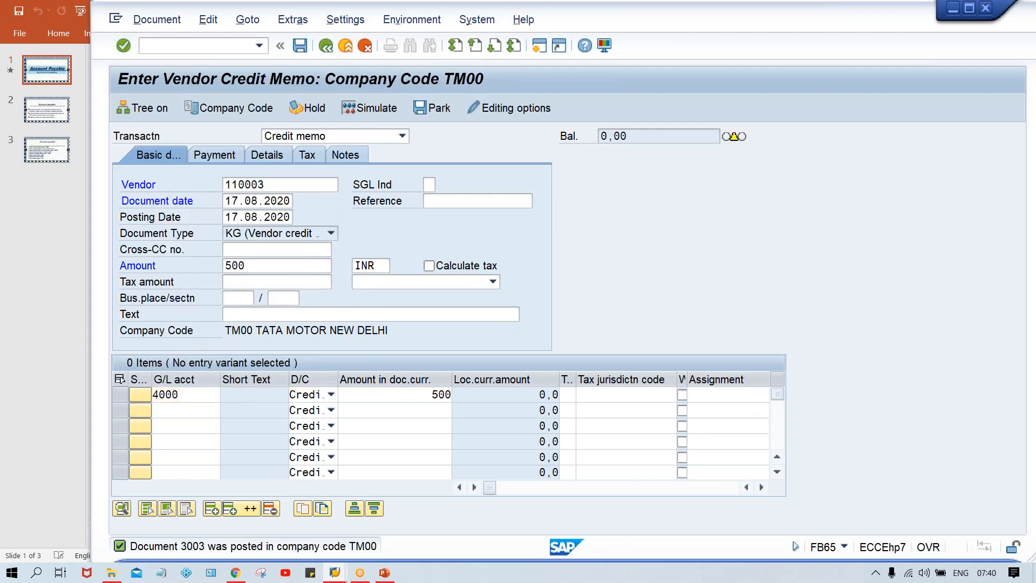
Fill in a third credit memo header for the same vendor with document date 17.08.2020 and amount 1000
key(Down)
key(Return)
key(Tab)
key(Tab)
key(Tab)
key(shift+Tab)
key(Down)
key(Return)
key(Tab)
key(Tab)
key(Tab)
key(Tab)
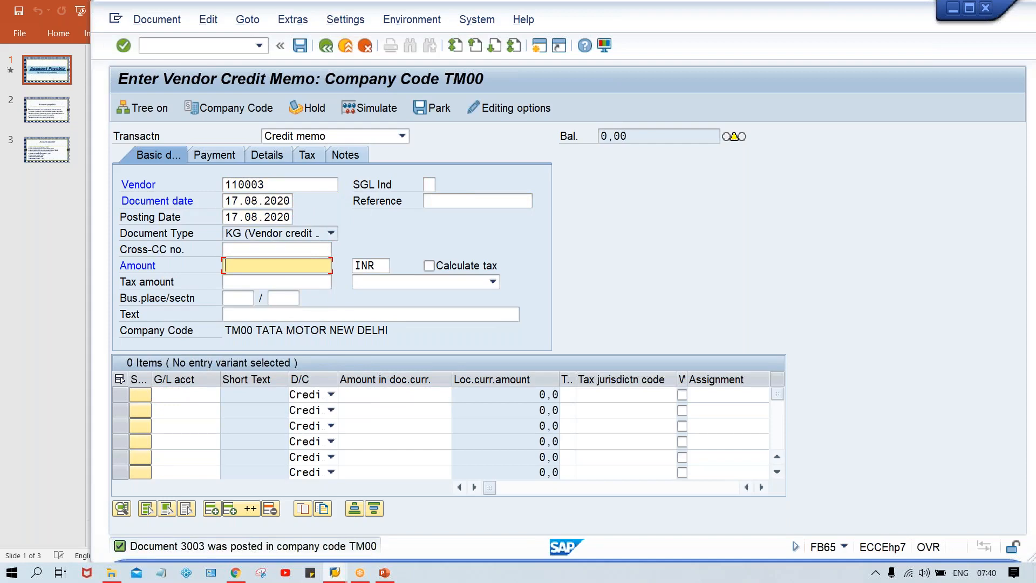
text(1000)
key(ctrl+Tab)
key(Tab)
Add a credit line for G/L account 4000 with amount 1000 and post the third credit memo
key(space)
key(Down)
key(Return)
key(Tab)
key(Tab)
text(1000)
key(ctrl+s)
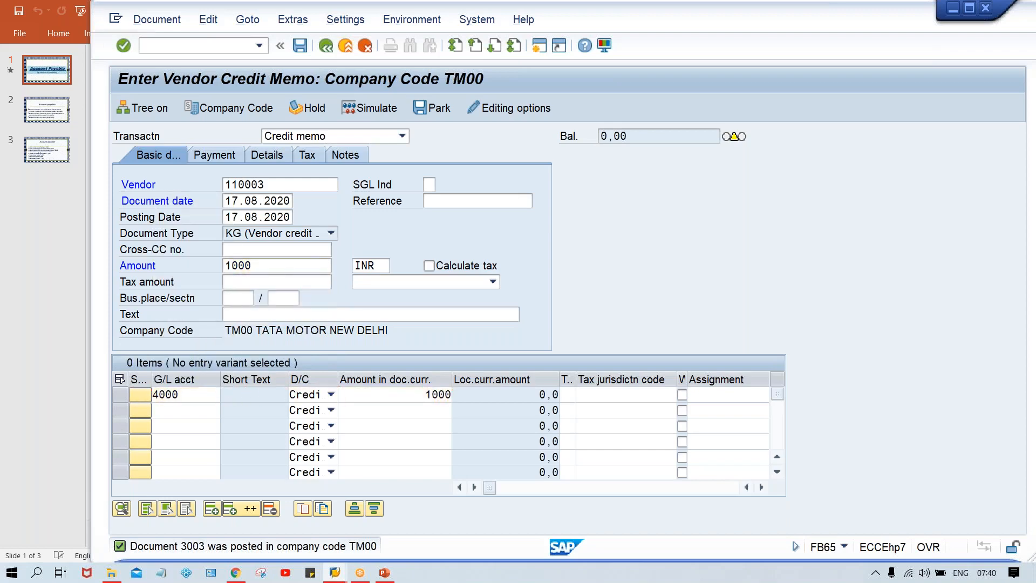
Display the vendor's open line items in company code TM00 at key date 17.08.2020 with transaction FBL1N
click(181, 47)
text(/NFB)
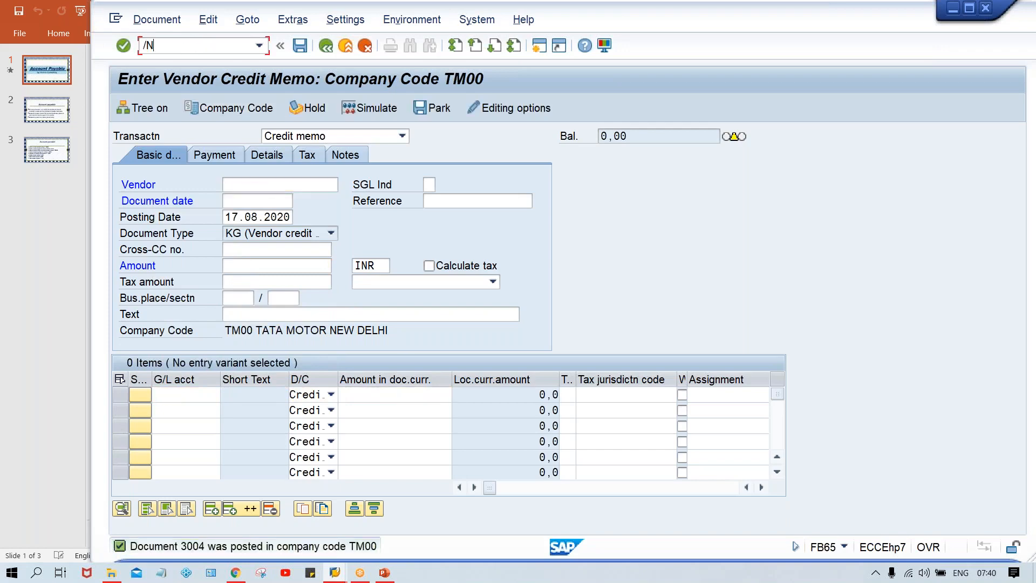
text(L1N)
key(Return)
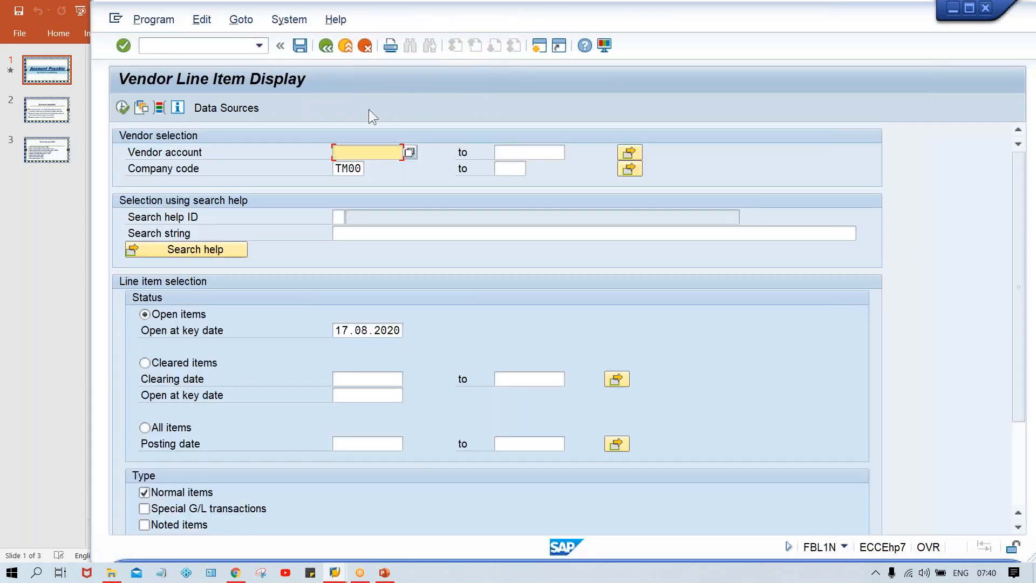
key(Down)
click(391, 166)
click(122, 107)
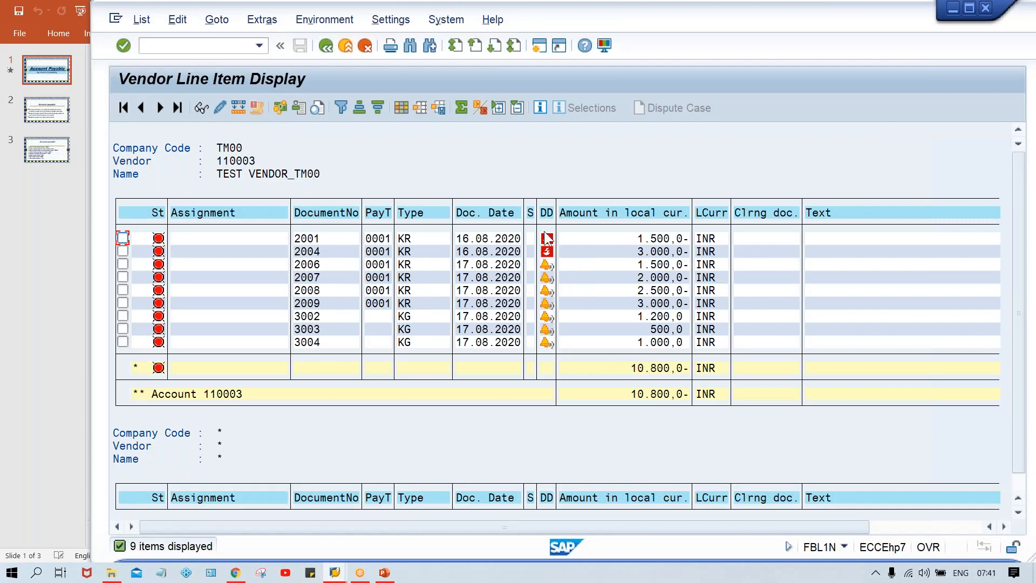
Filter the vendor line items by document type KG
mouse_move(544, 308)
click(626, 290)
click(414, 212)
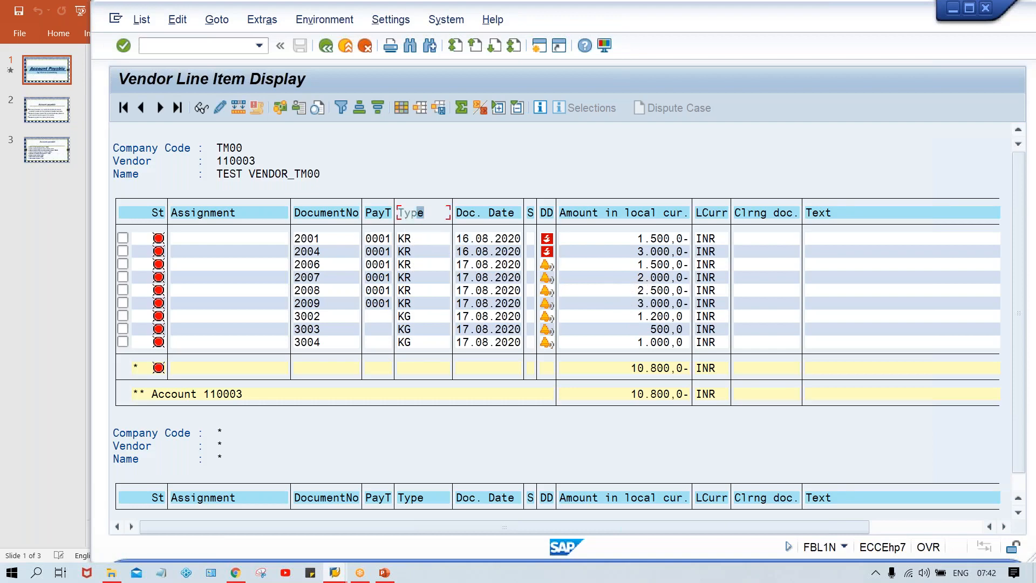
click(340, 107)
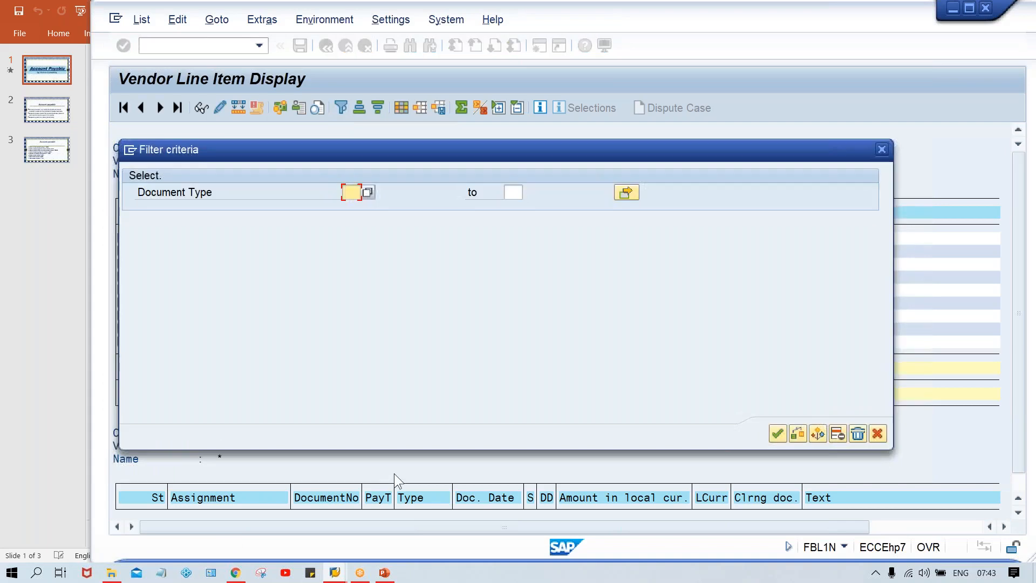
text(KG)
key(Return)
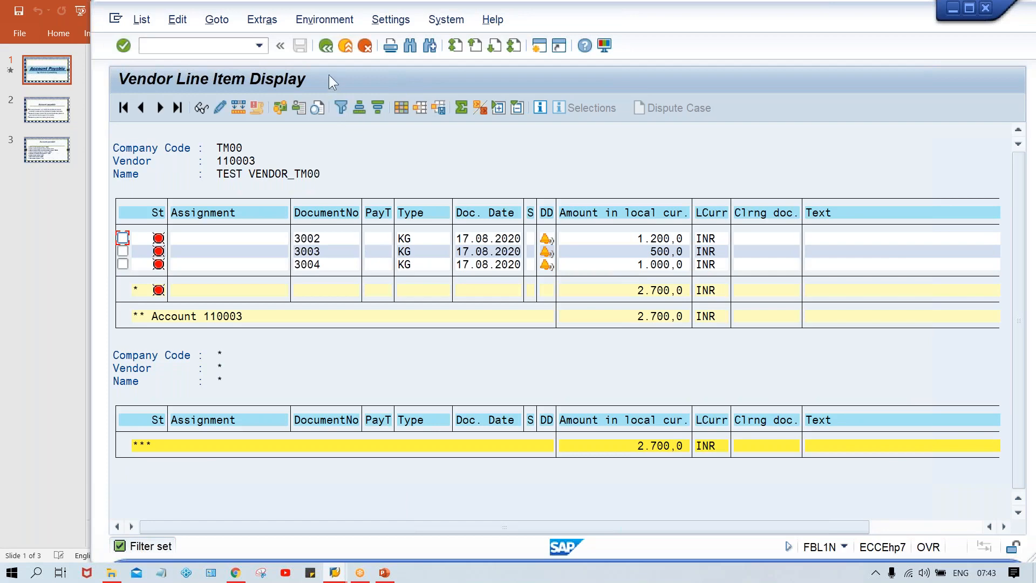
Return to the line item selection and run the vendor's open item list again without the filter
click(327, 46)
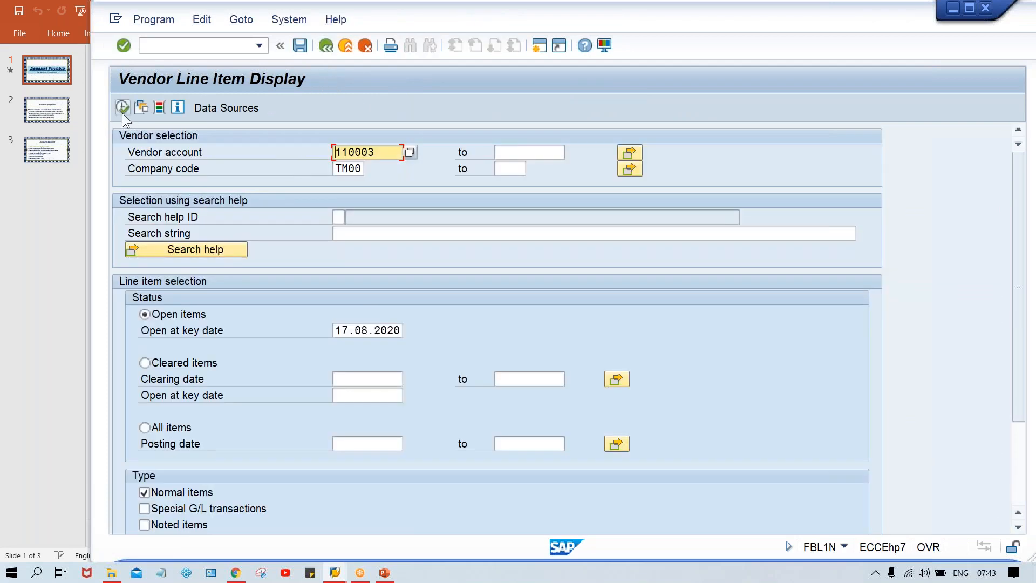
click(121, 107)
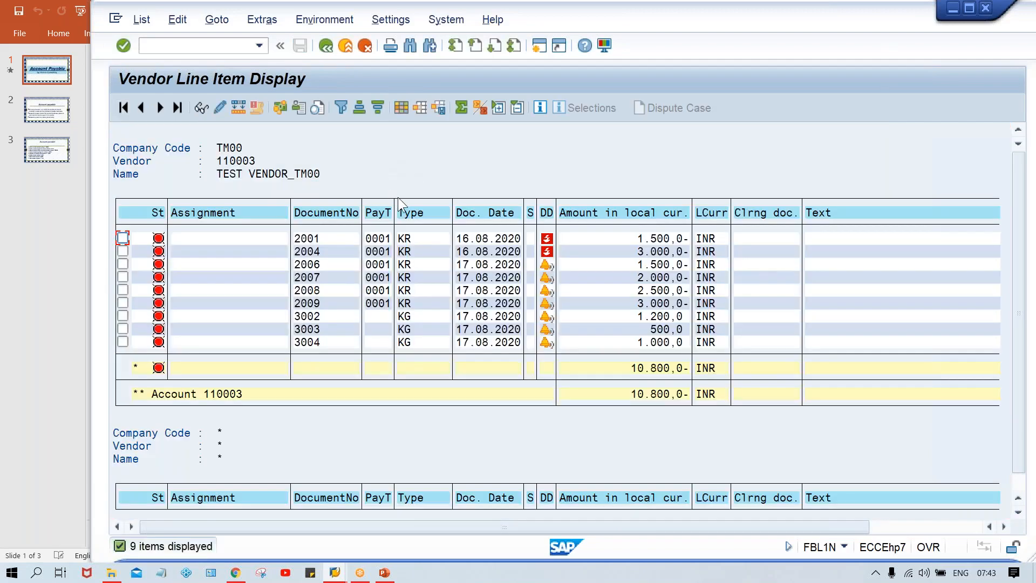
Return to the vendor line item selection and restrict it to document type KR in the dynamic selections
click(413, 213)
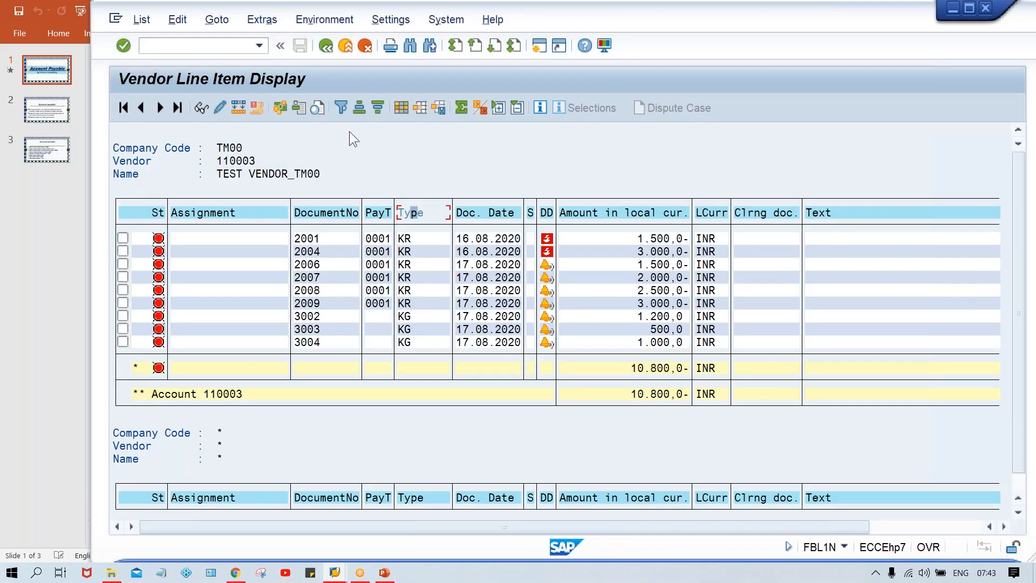
click(326, 46)
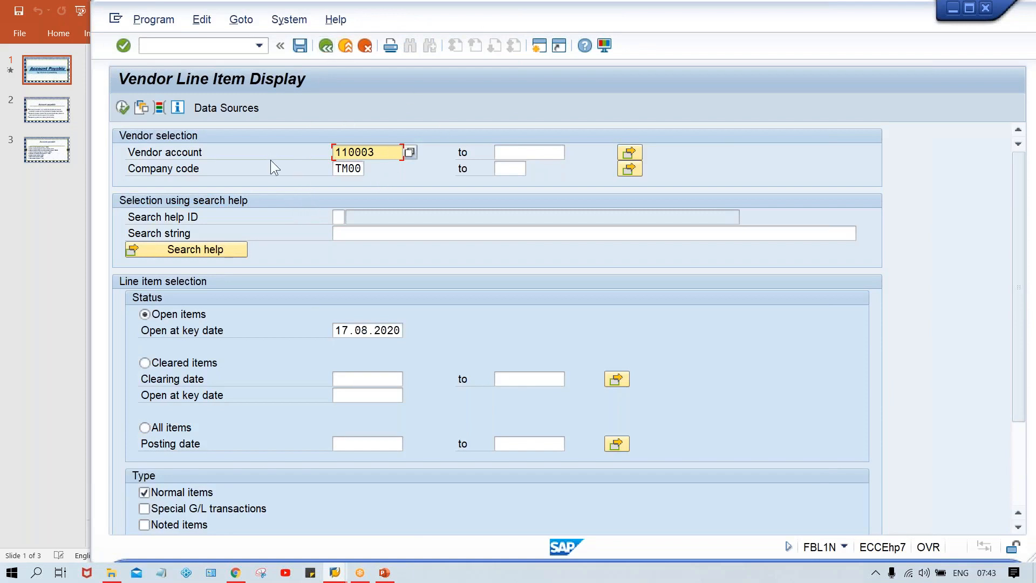
click(336, 170)
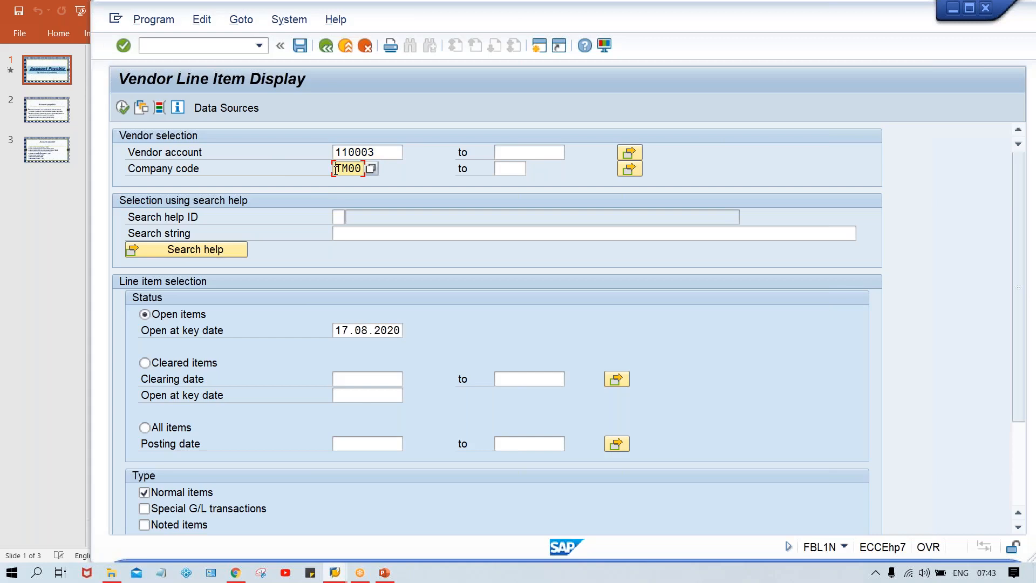
click(382, 151)
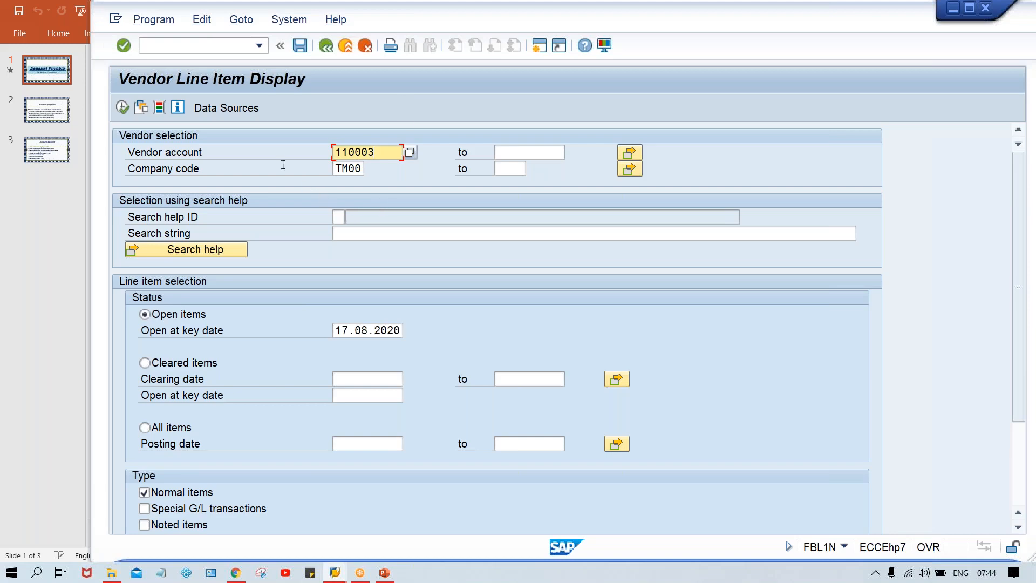
click(158, 108)
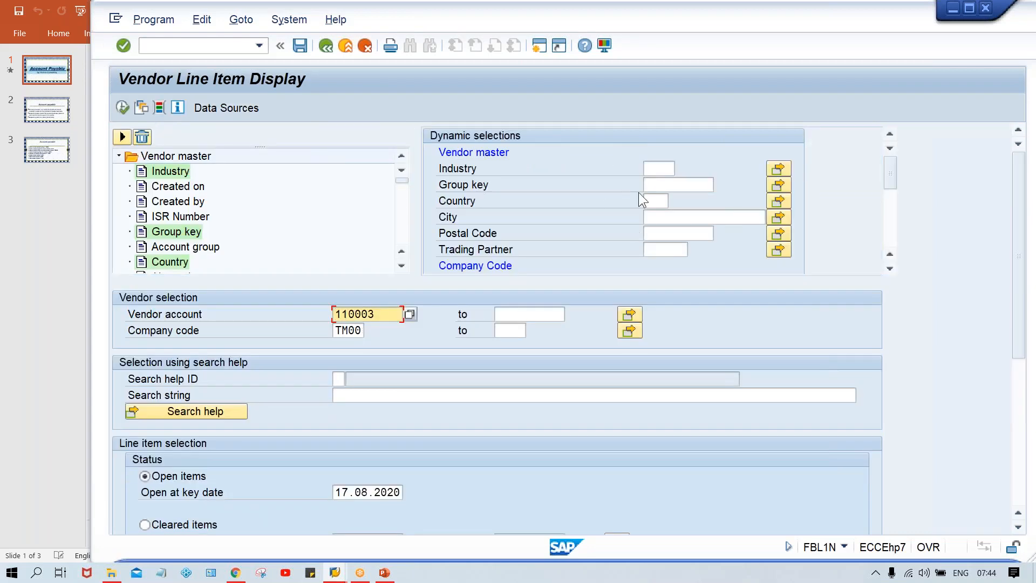
click(887, 232)
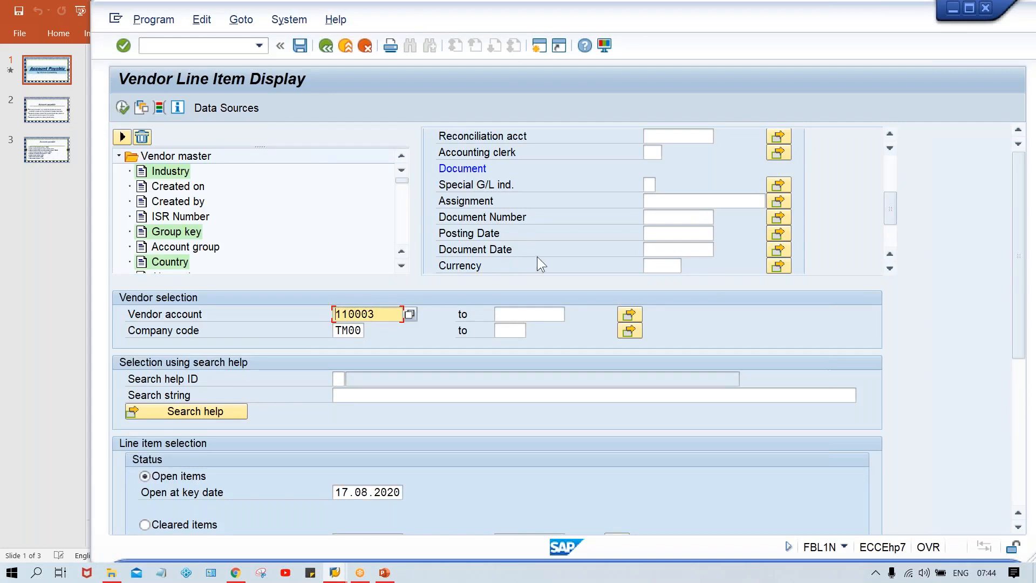
click(890, 267)
click(890, 267)
click(890, 267)
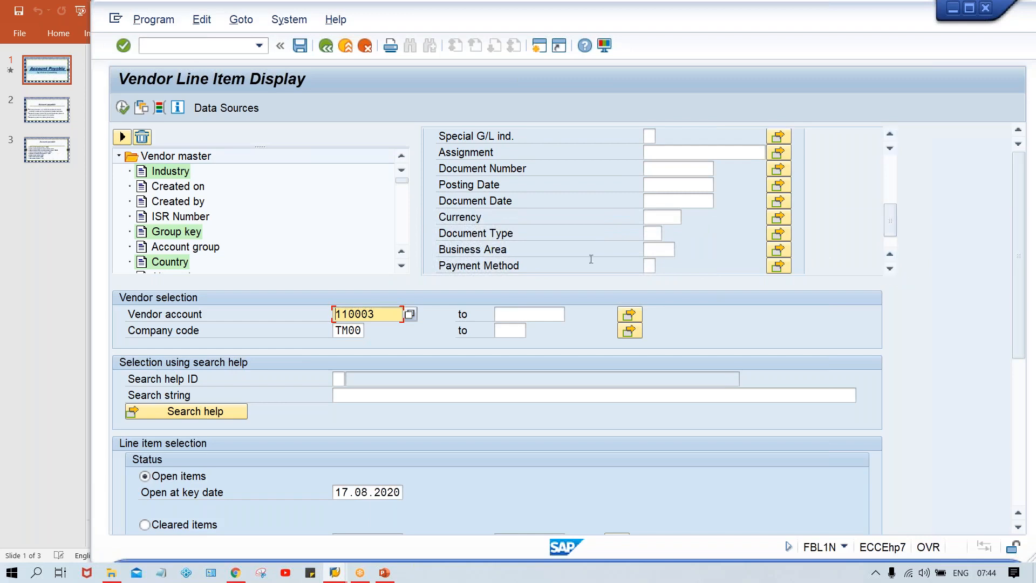
click(652, 233)
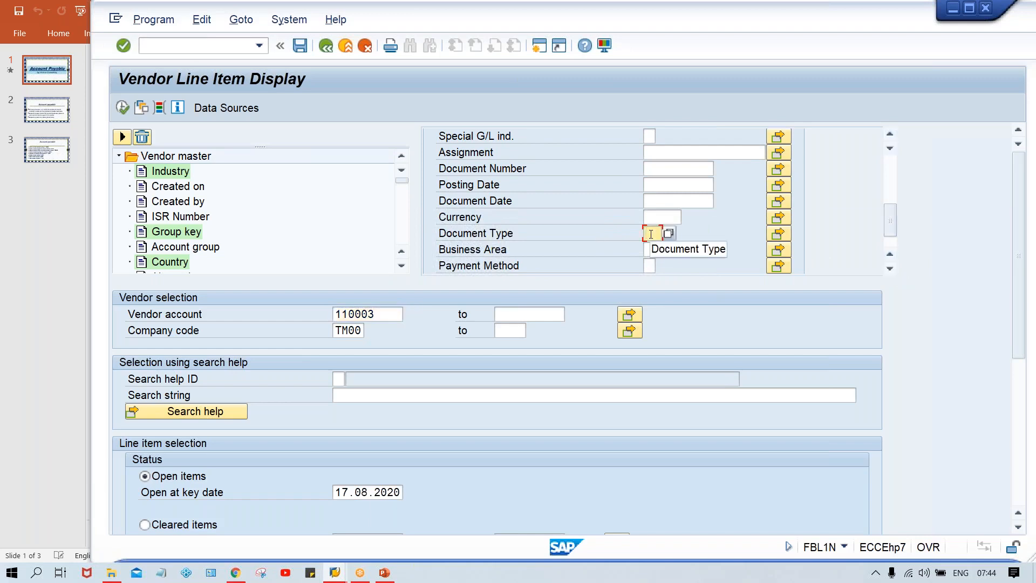
text(KR)
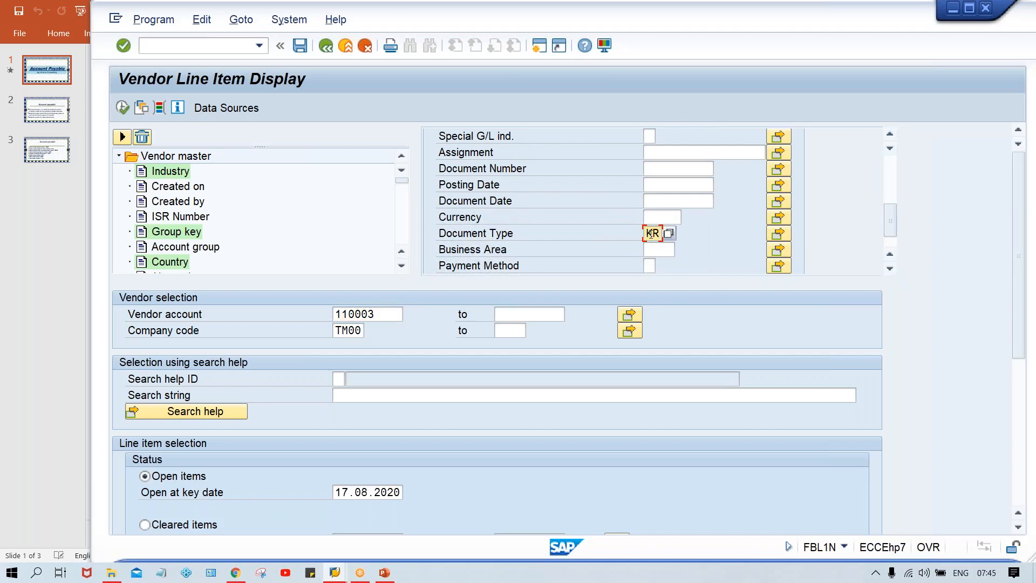
key(Return)
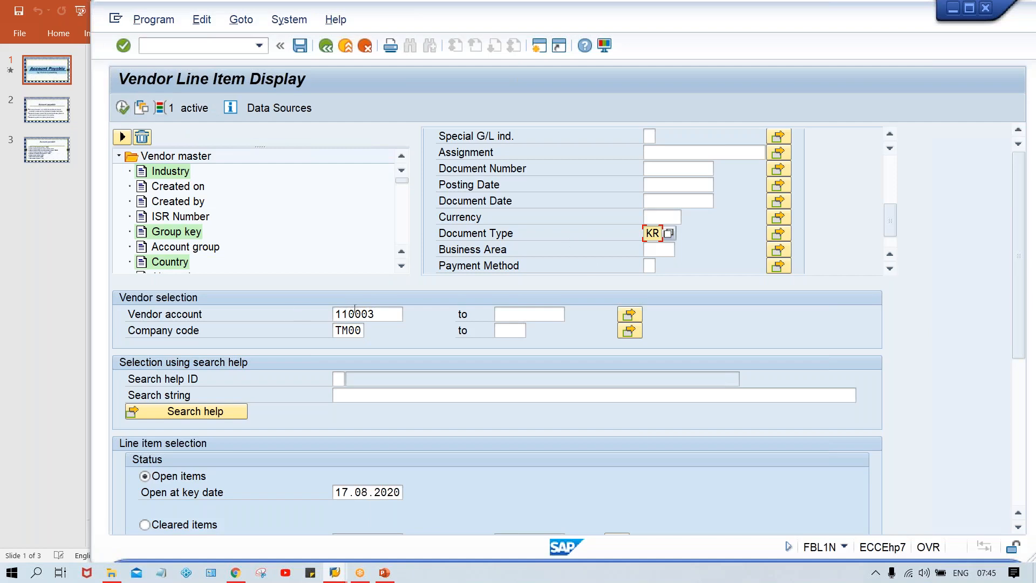
Run the vendor's open item list in company code TM00 with the document type restriction
click(380, 317)
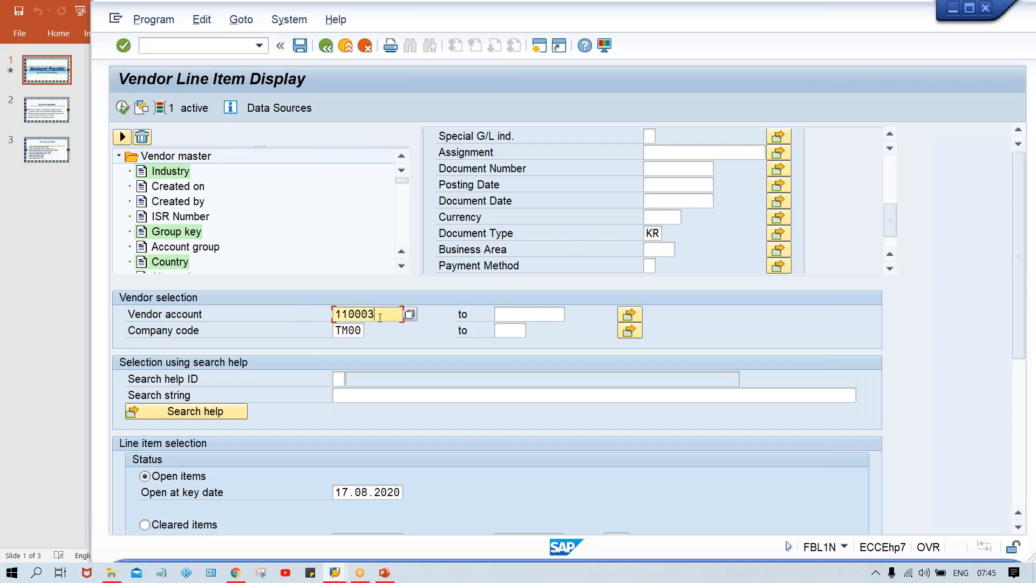
click(354, 331)
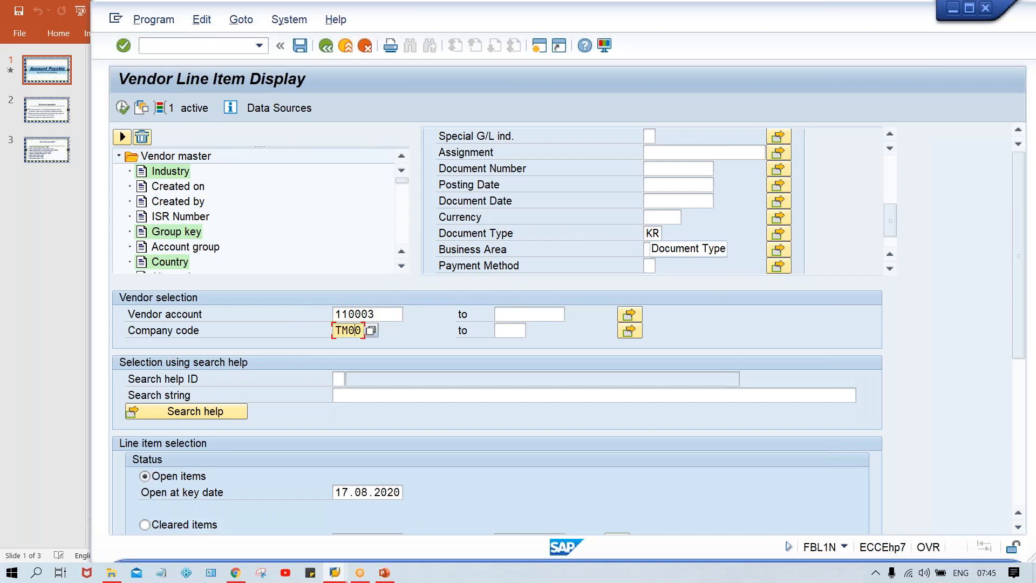
click(122, 109)
click(122, 109)
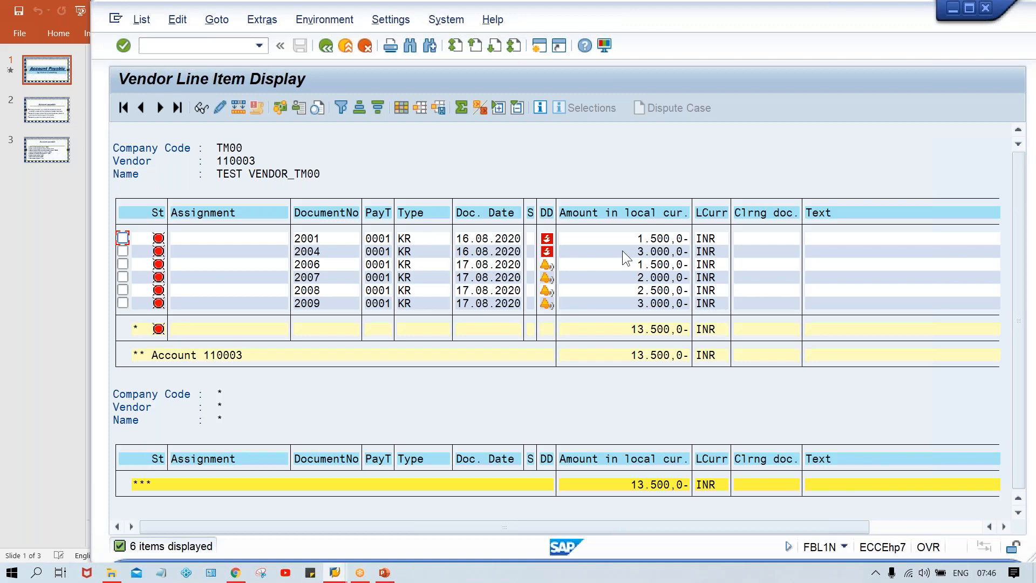
Return to the selection, add posting date 17.08.2020 to the dynamic selections and run the list again
click(326, 45)
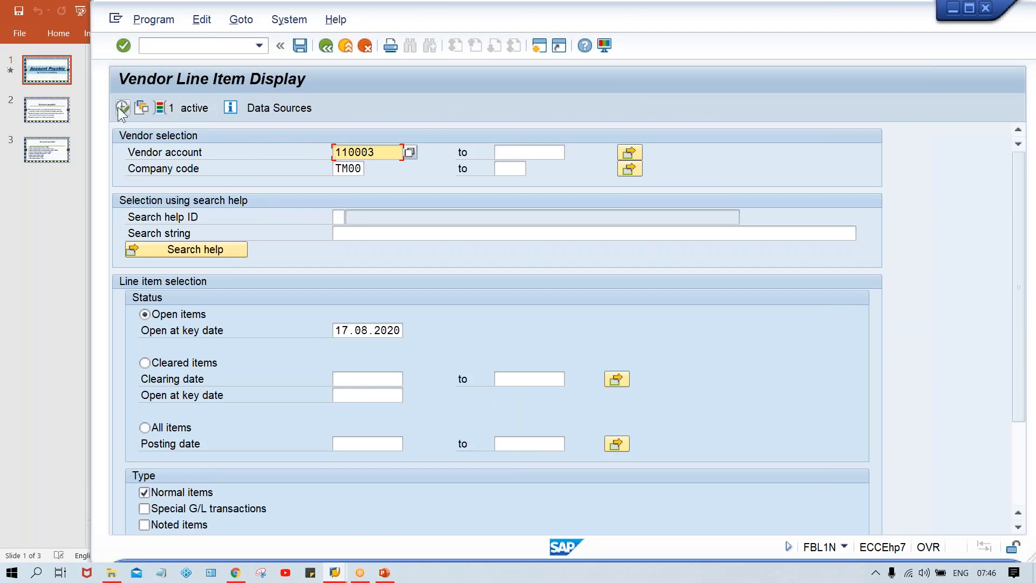
click(186, 106)
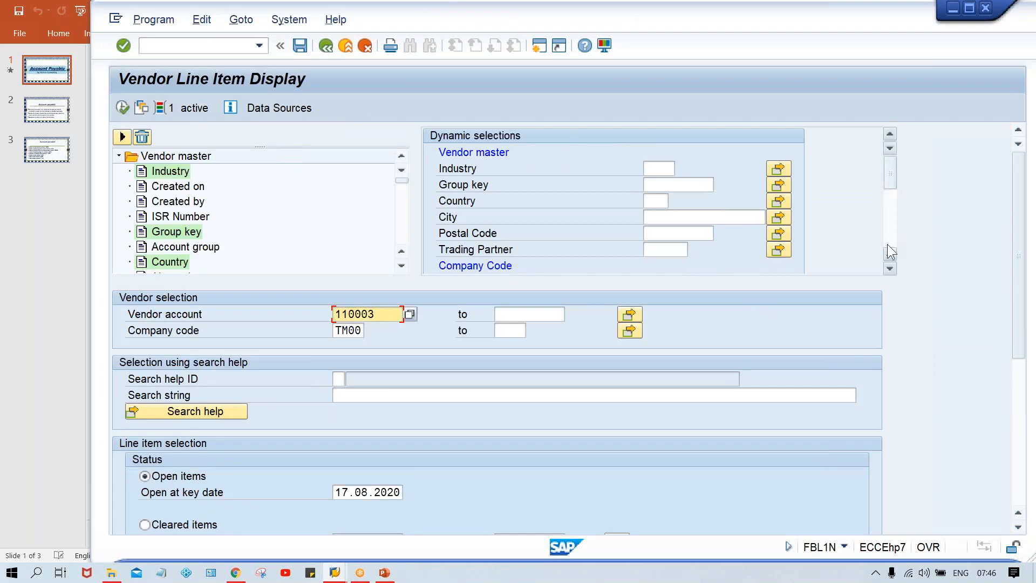
click(887, 230)
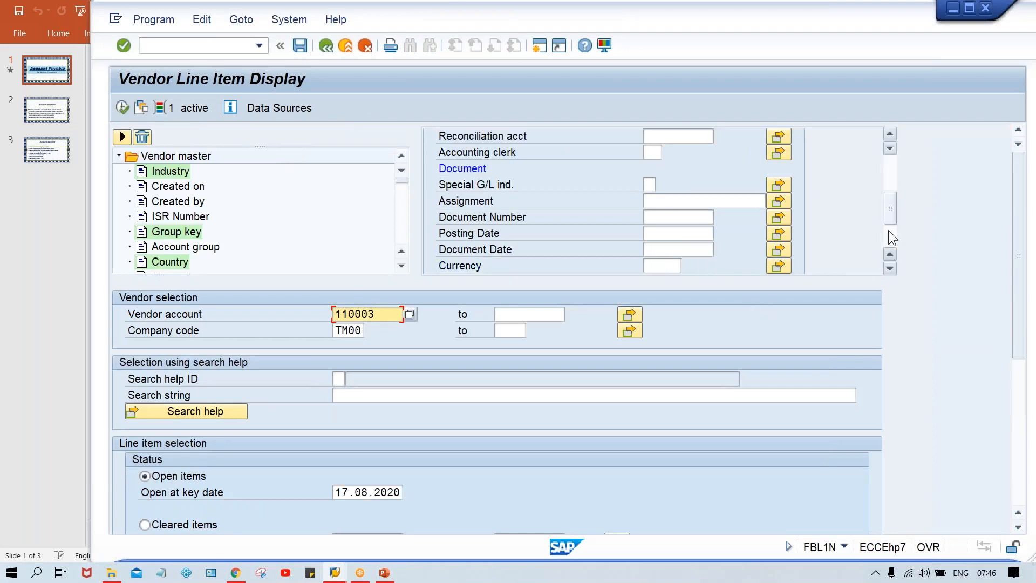
click(655, 230)
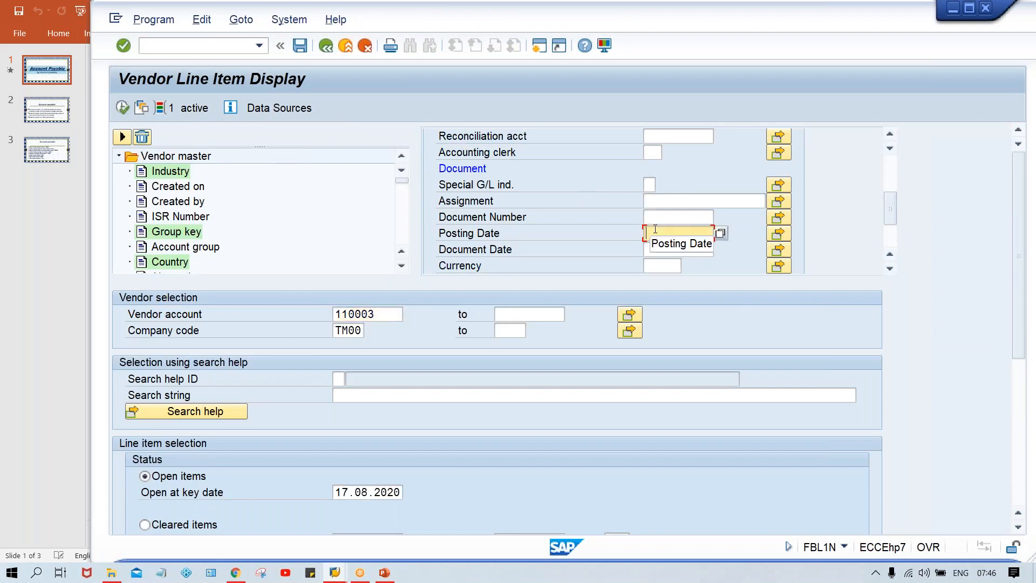
text(17.08.2020)
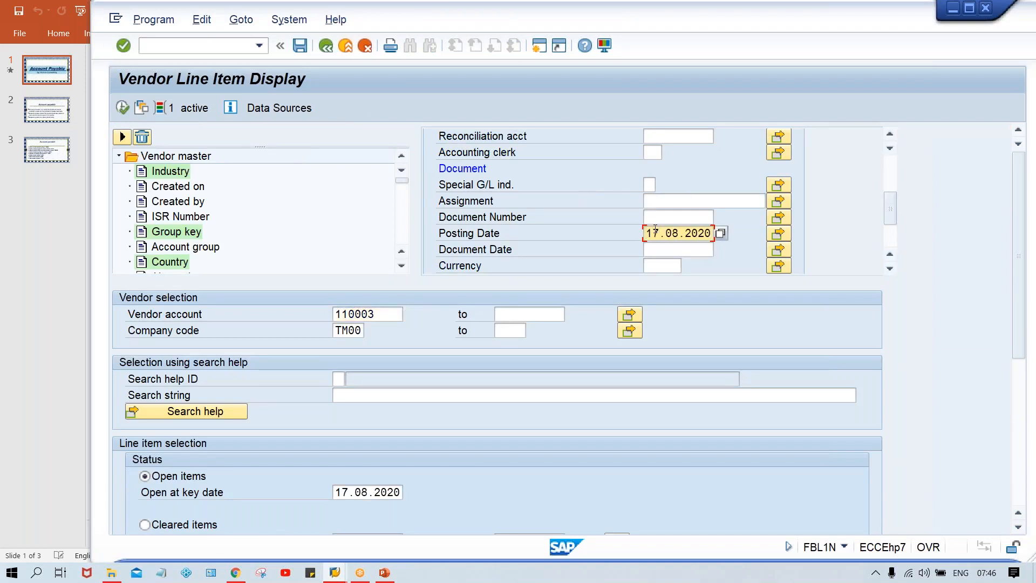
click(123, 107)
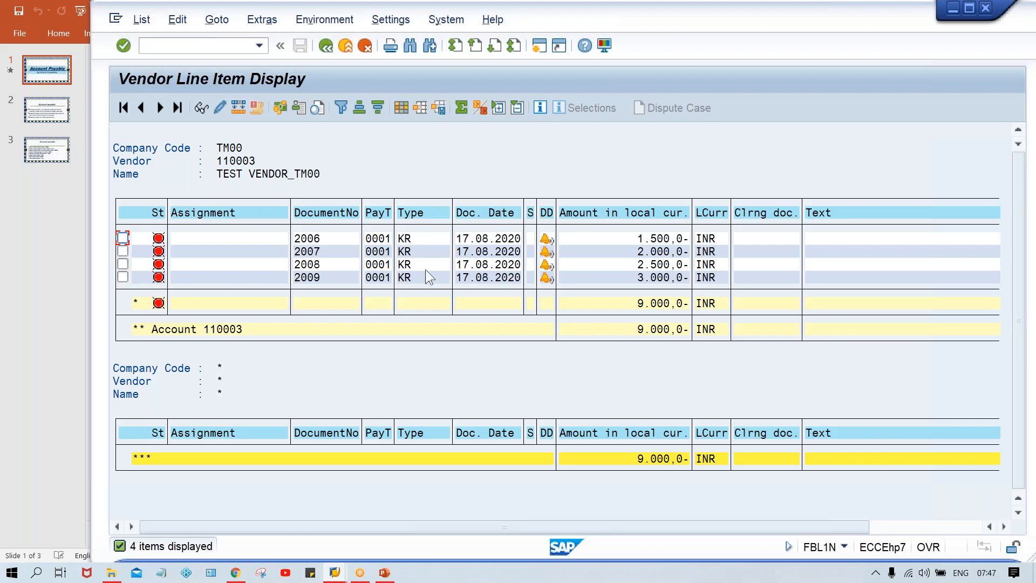
Return to the selection and review the active posting date and document type restrictions in the dynamic selections
click(324, 47)
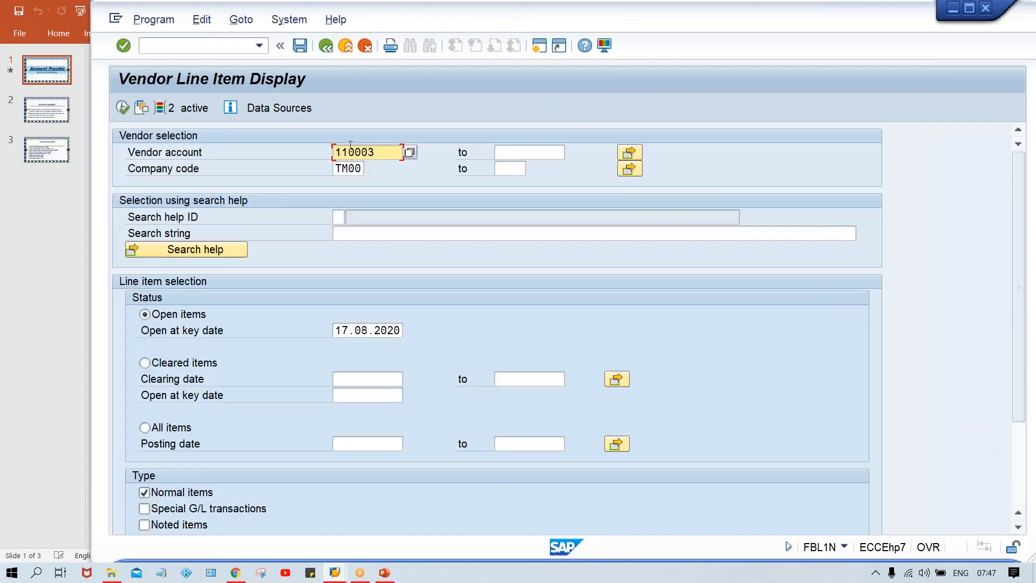
click(191, 106)
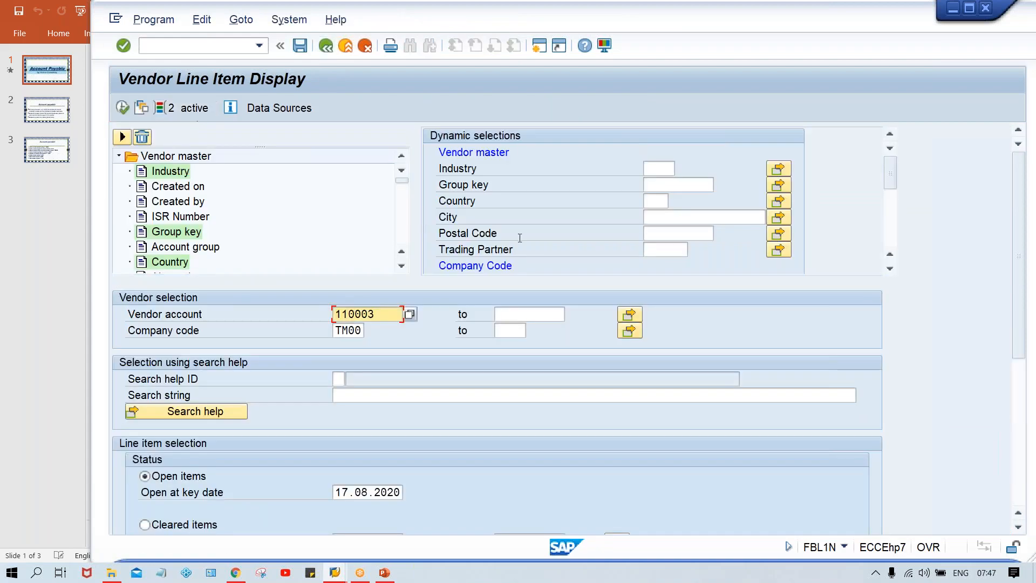
click(889, 231)
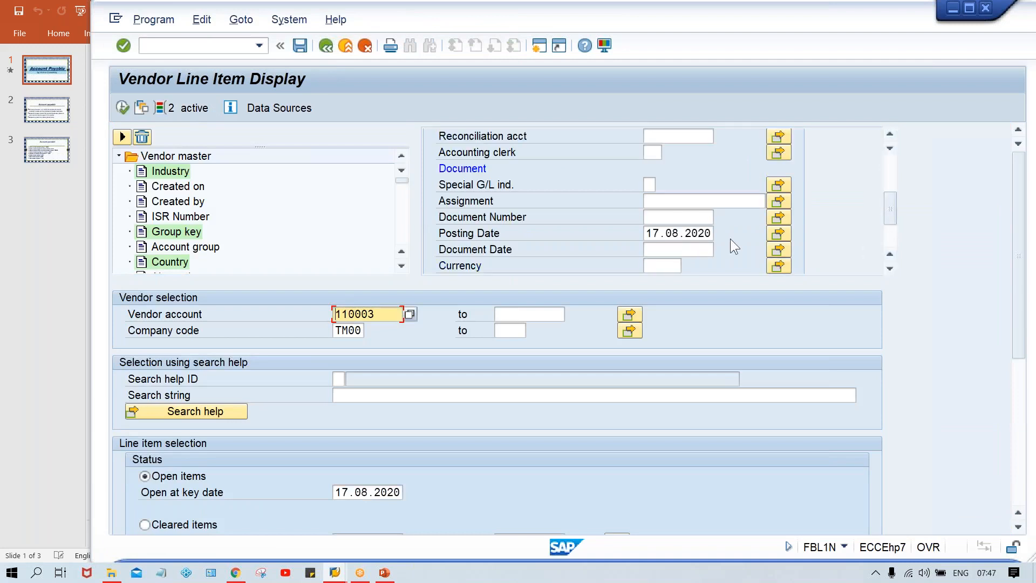
click(684, 233)
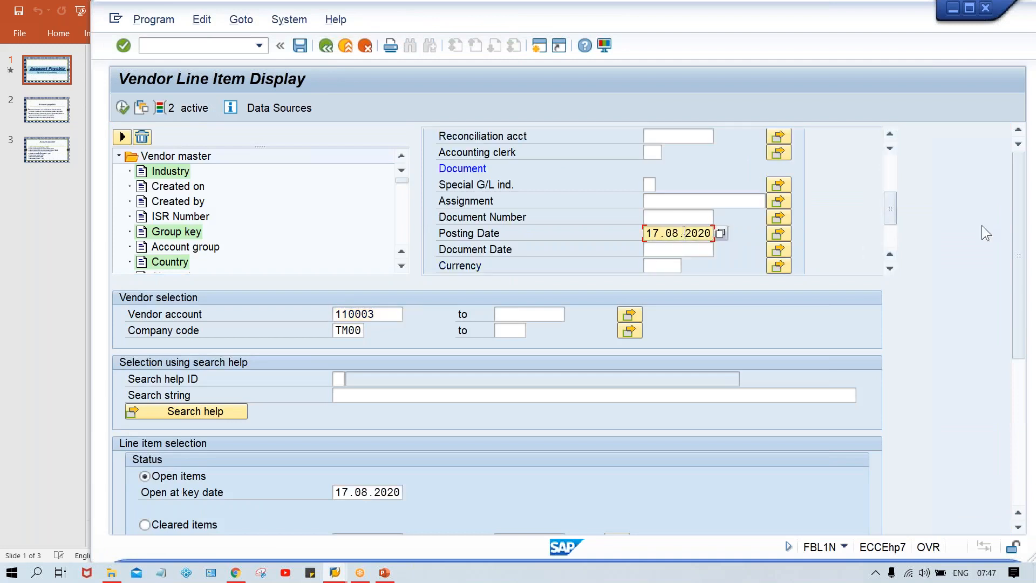
click(891, 244)
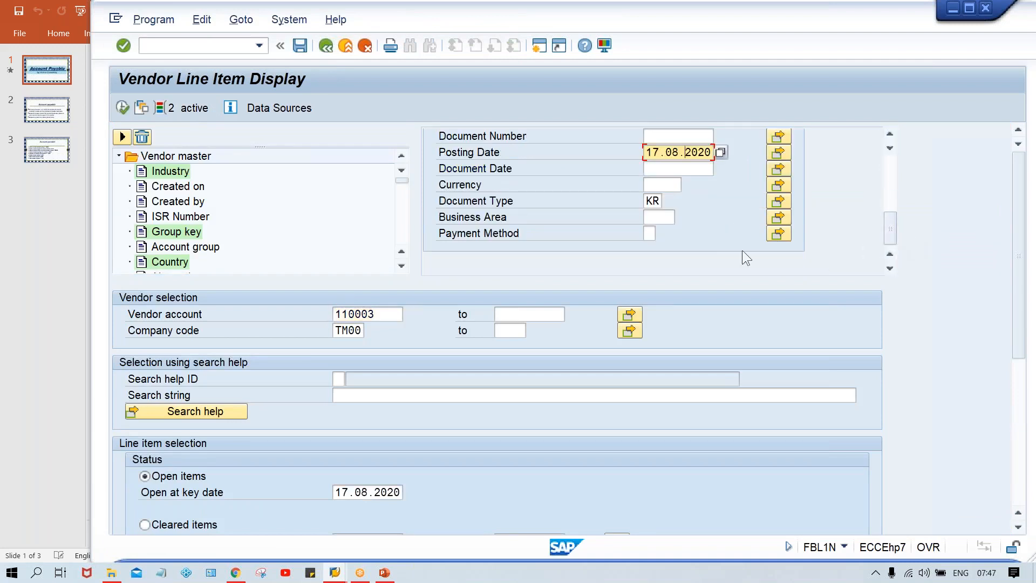
Switch to the G/L account line item display with transaction FBL3N
click(181, 43)
text(/N)
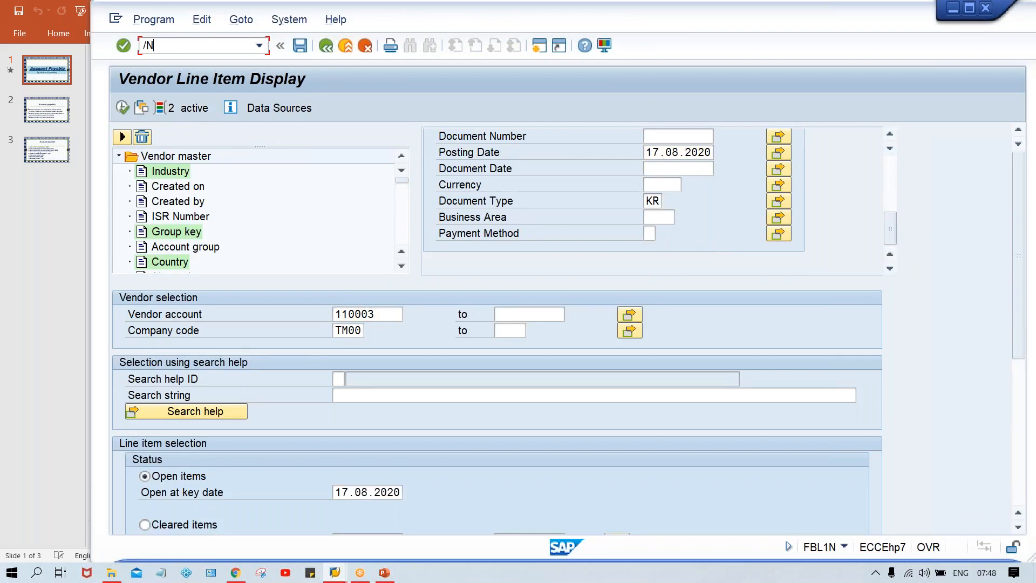
text(FBL3N)
key(Return)
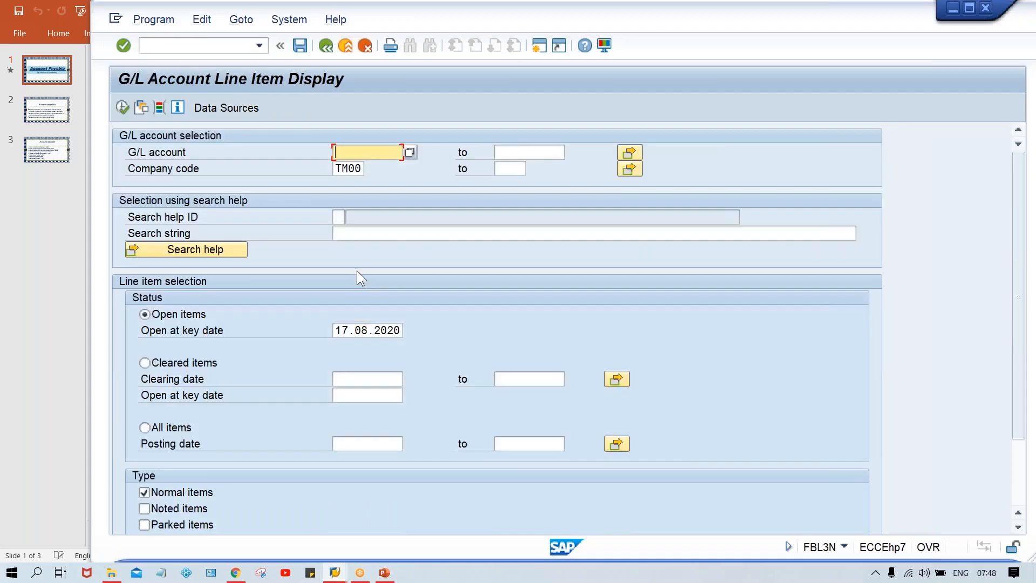
click(157, 108)
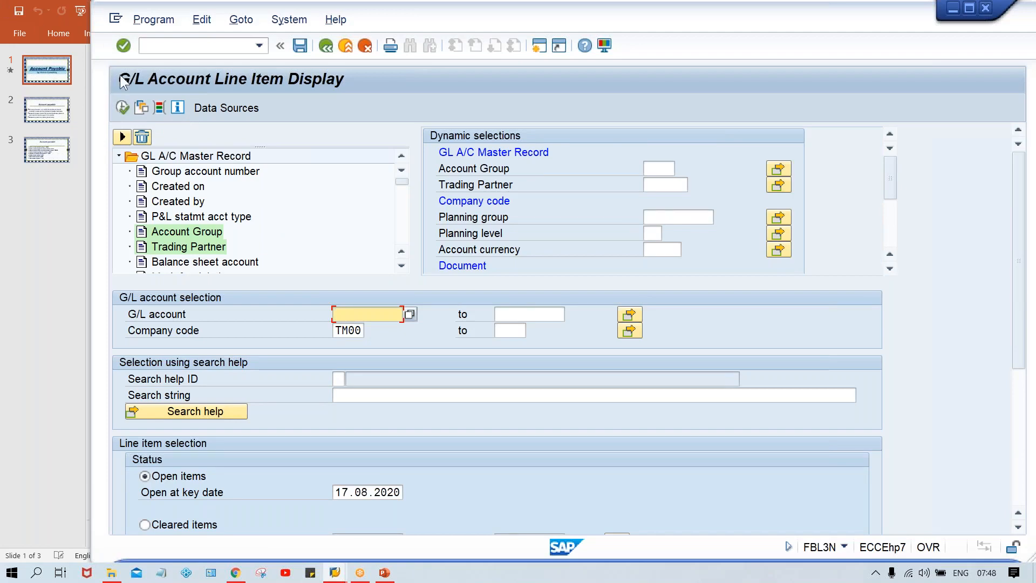
click(159, 106)
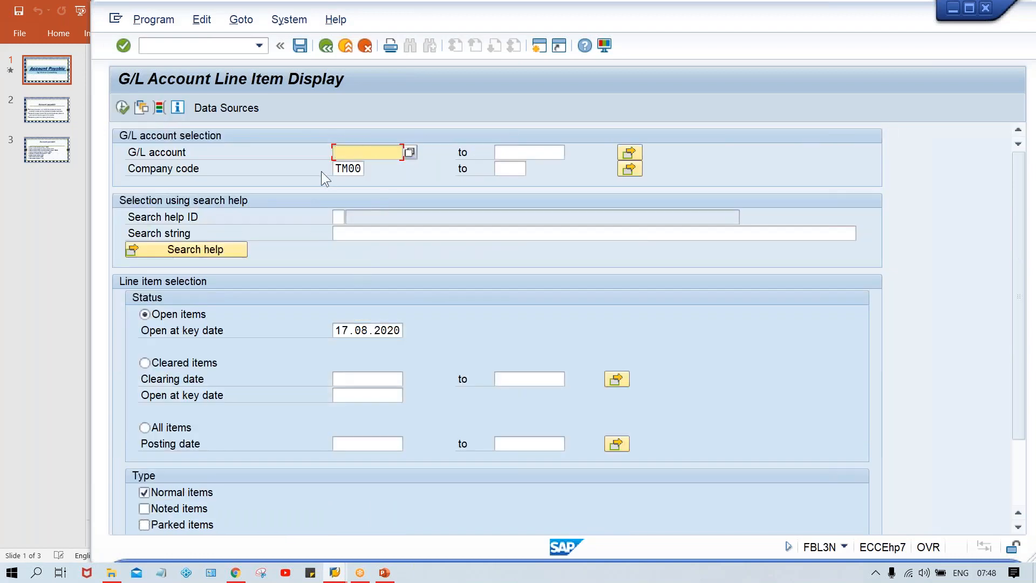
click(344, 165)
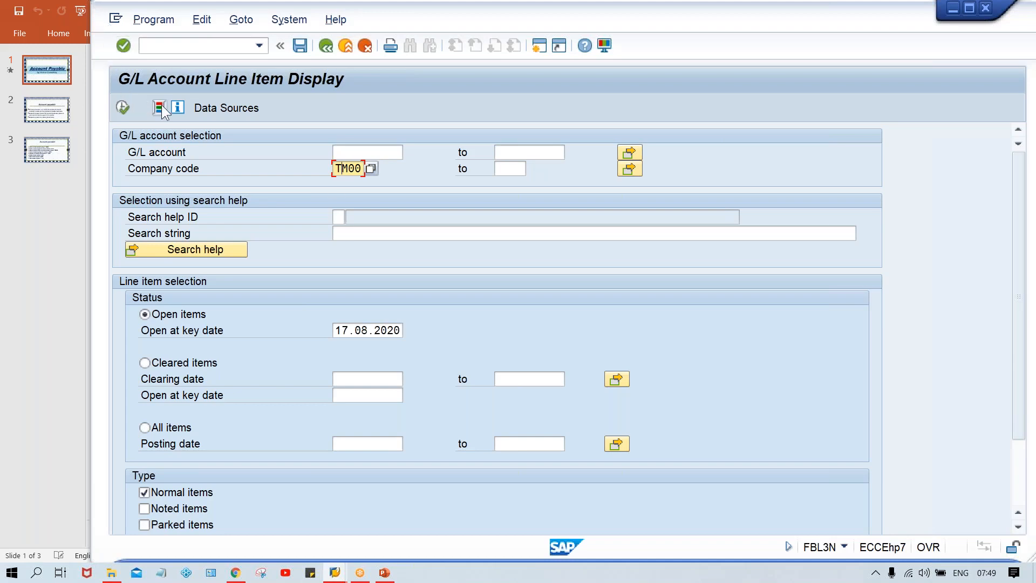
Open the dynamic selections for the G/L line items and add Fiscal Year from the Document fields
click(163, 106)
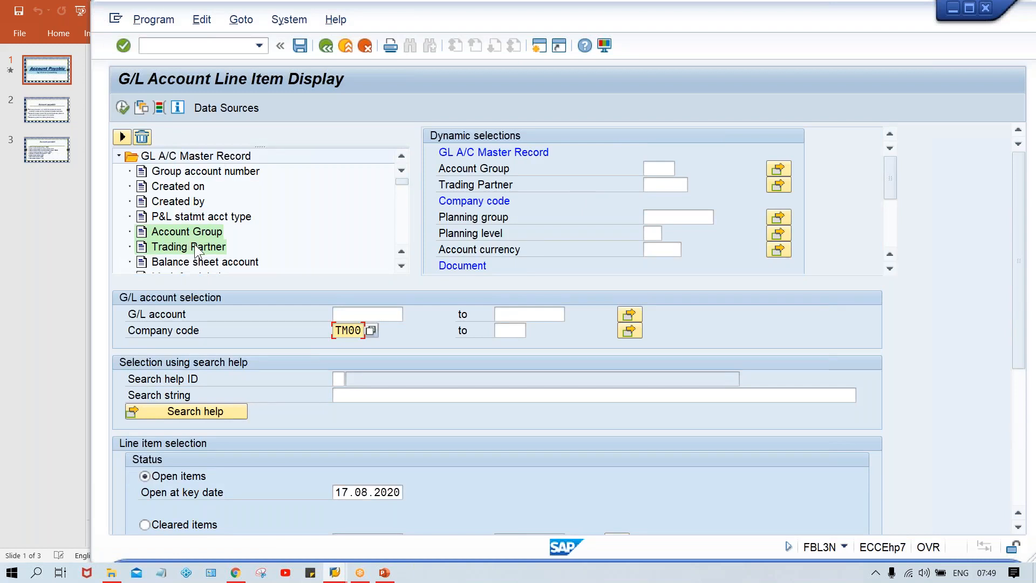
click(400, 234)
click(400, 235)
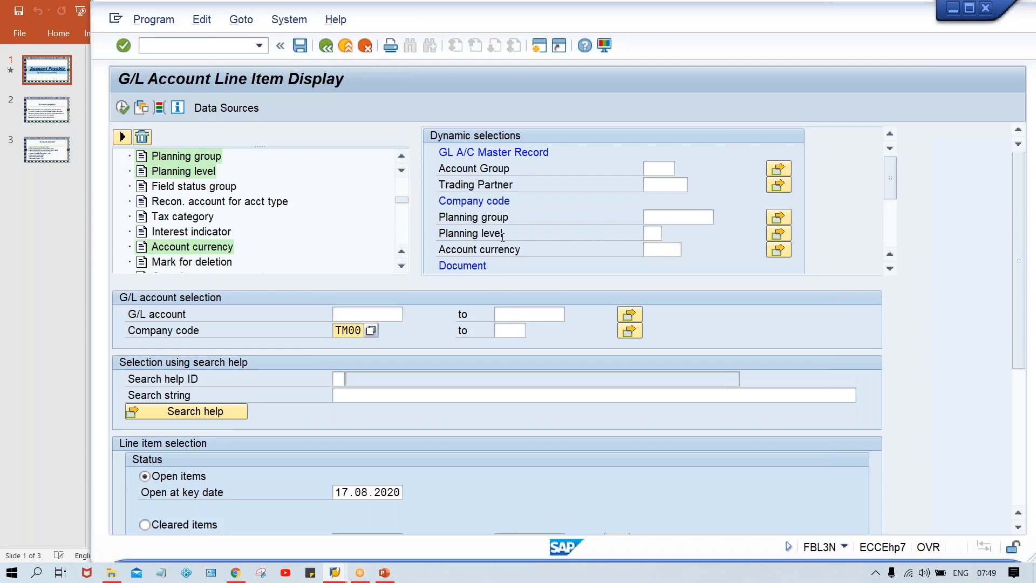
click(396, 229)
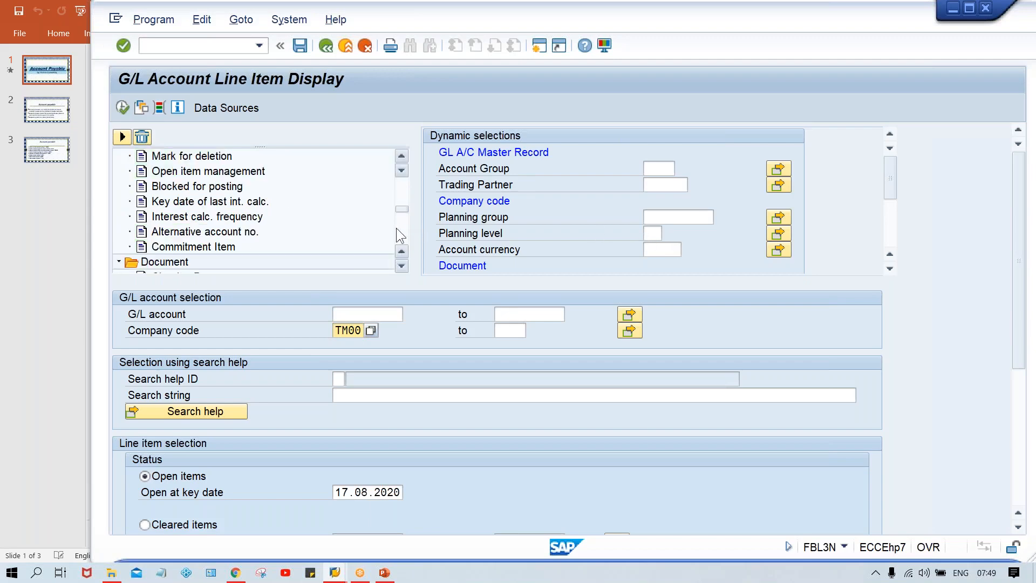
click(396, 229)
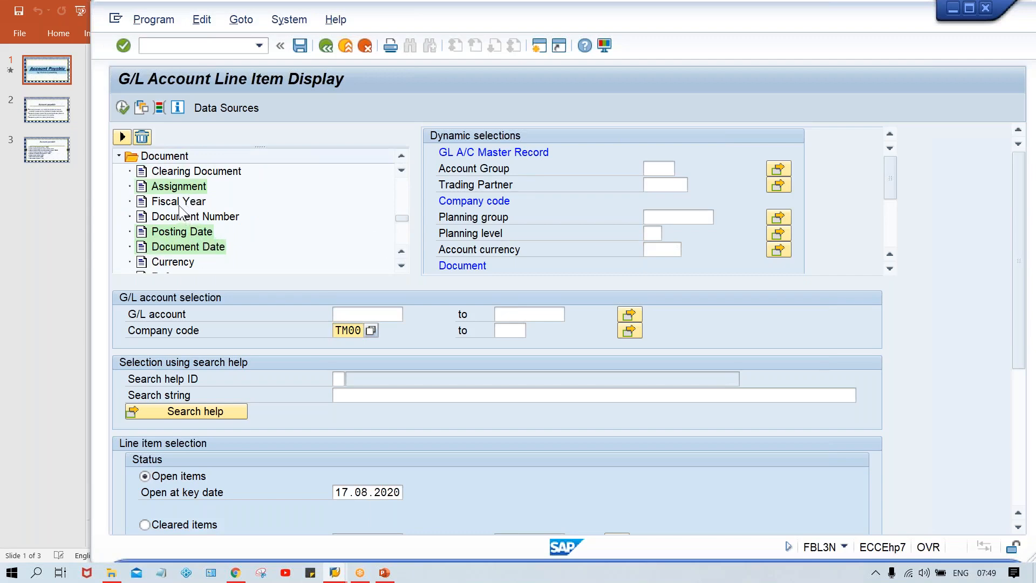
click(886, 235)
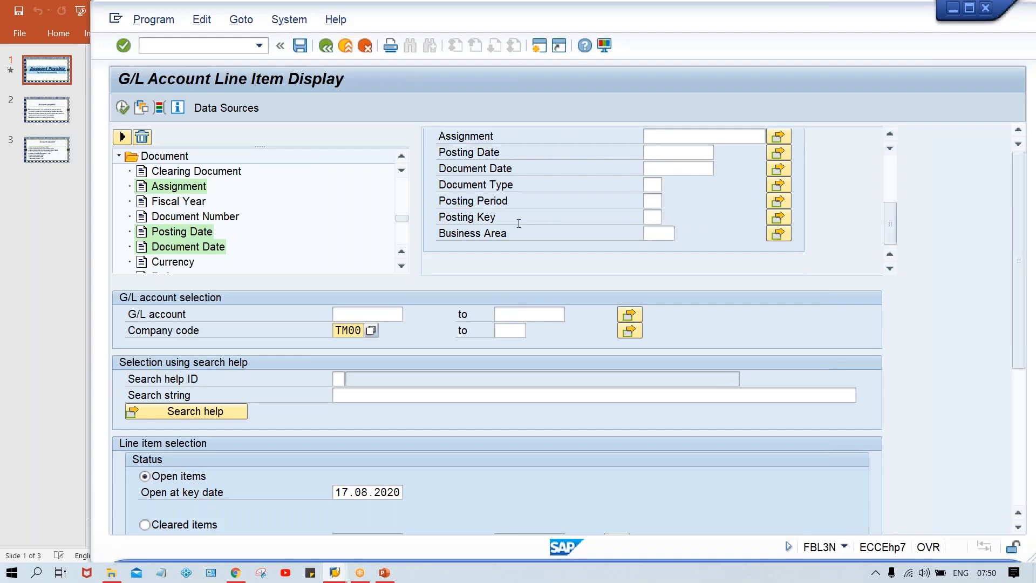
double_click(165, 204)
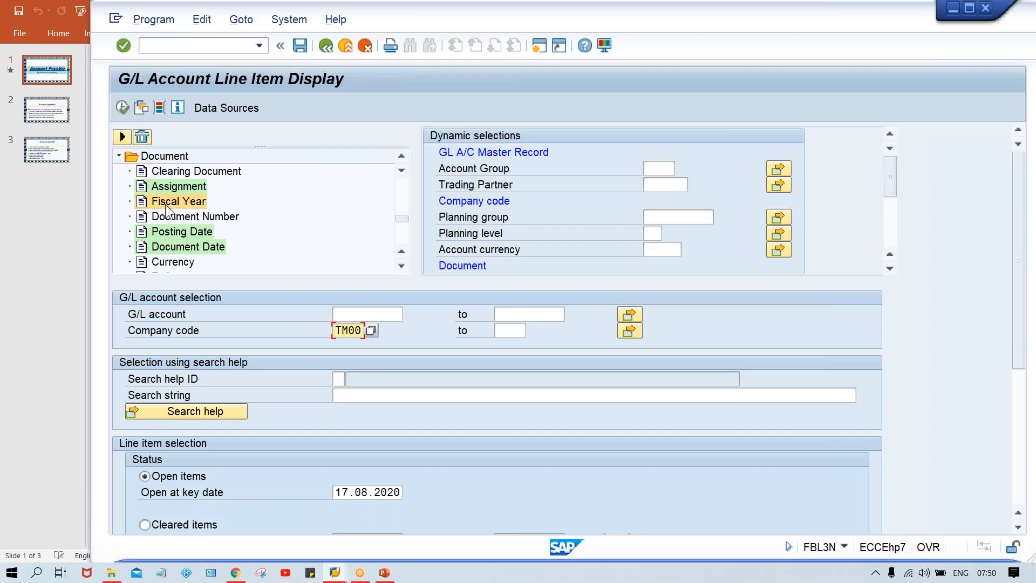
click(889, 235)
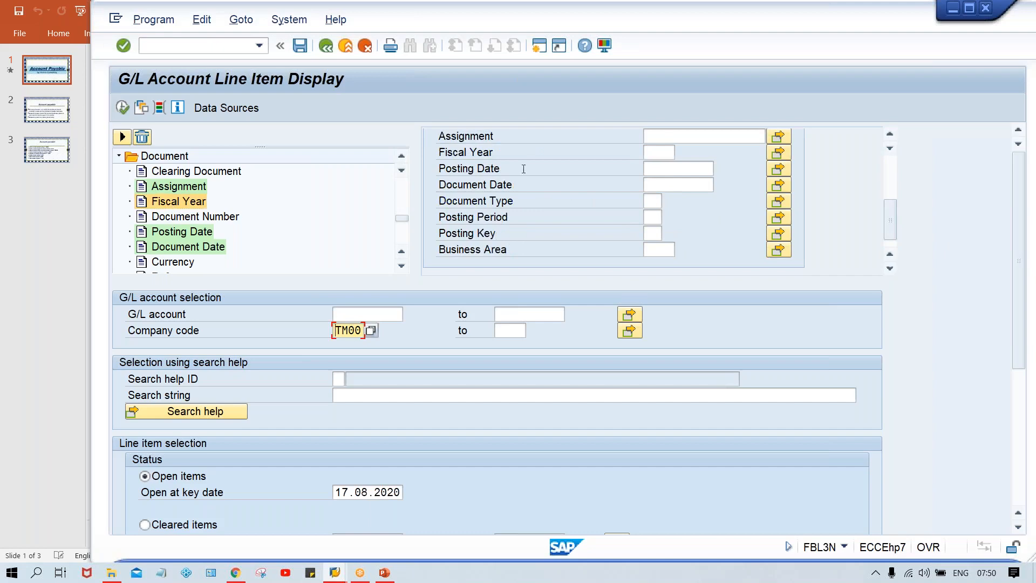
click(658, 151)
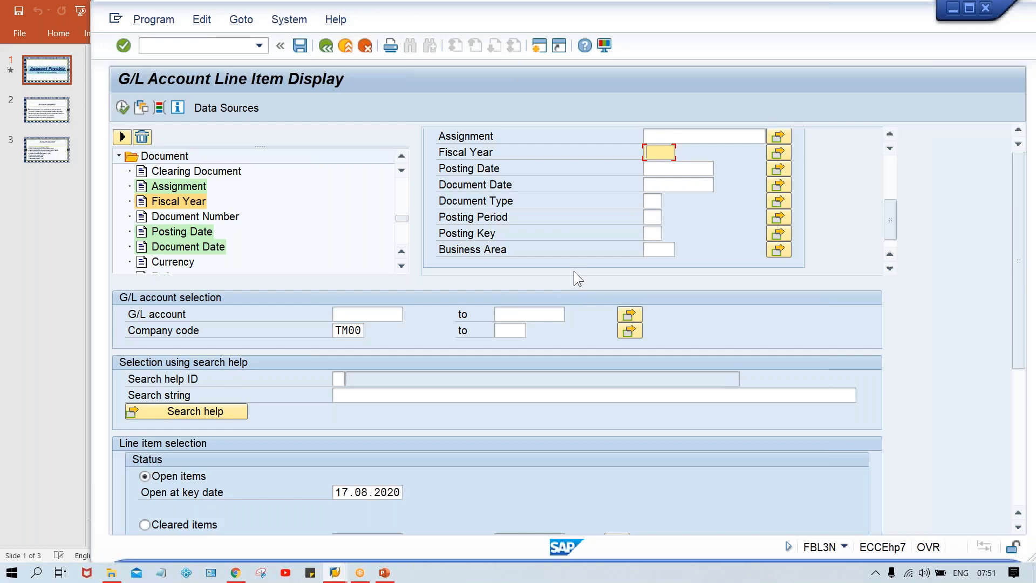
click(655, 221)
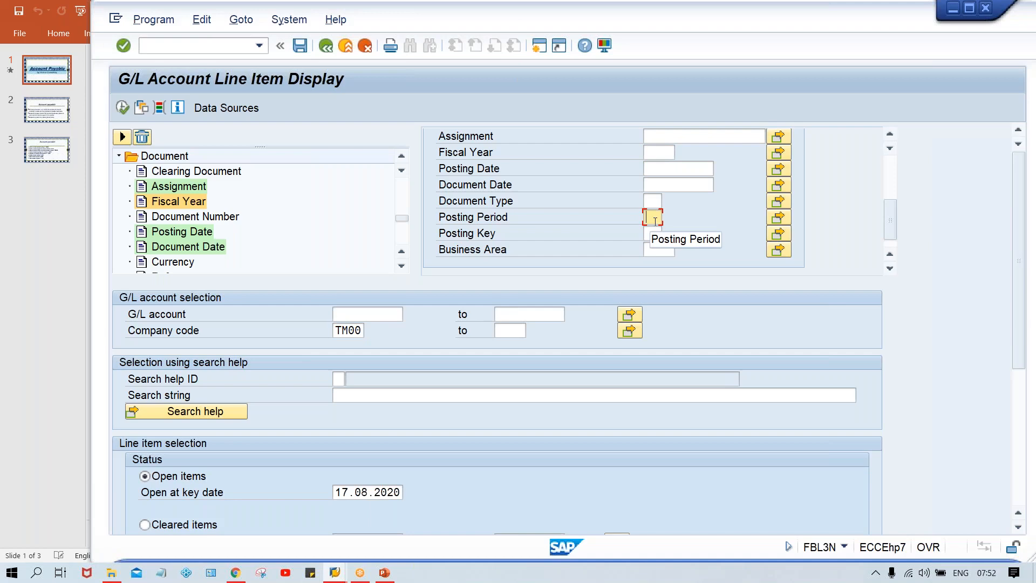
click(752, 19)
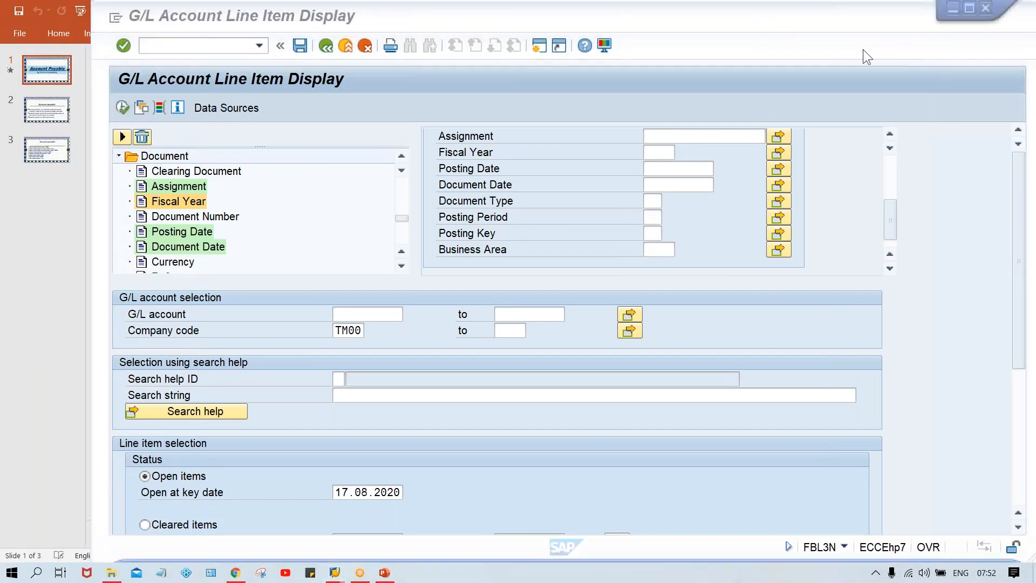